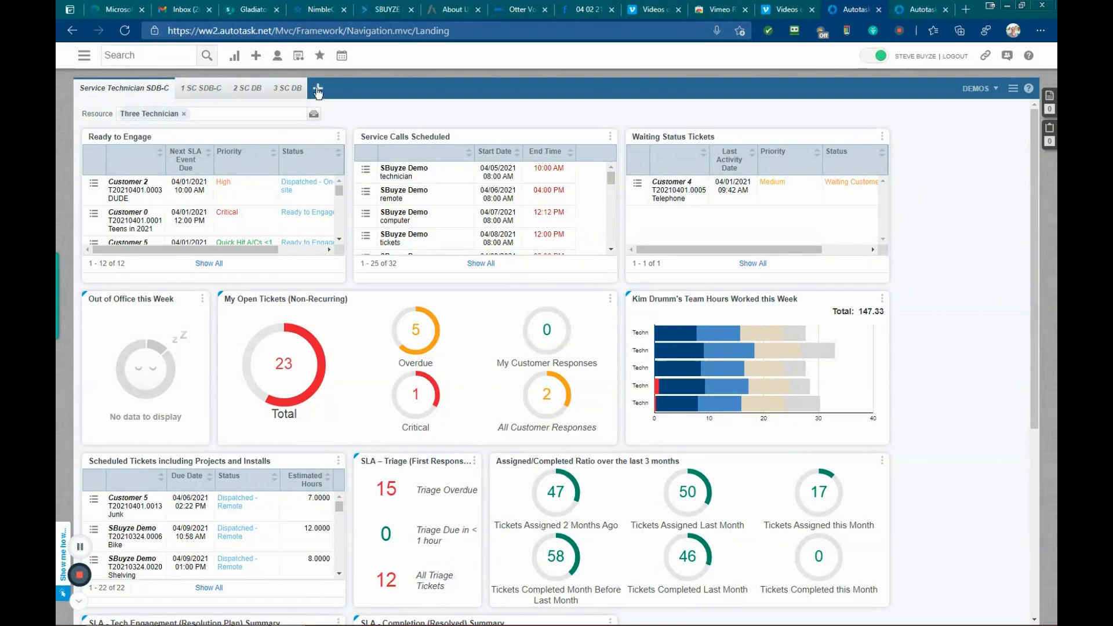
Step: Open the Form Templates page from the Admin application-wide features
mouse_move(321, 55)
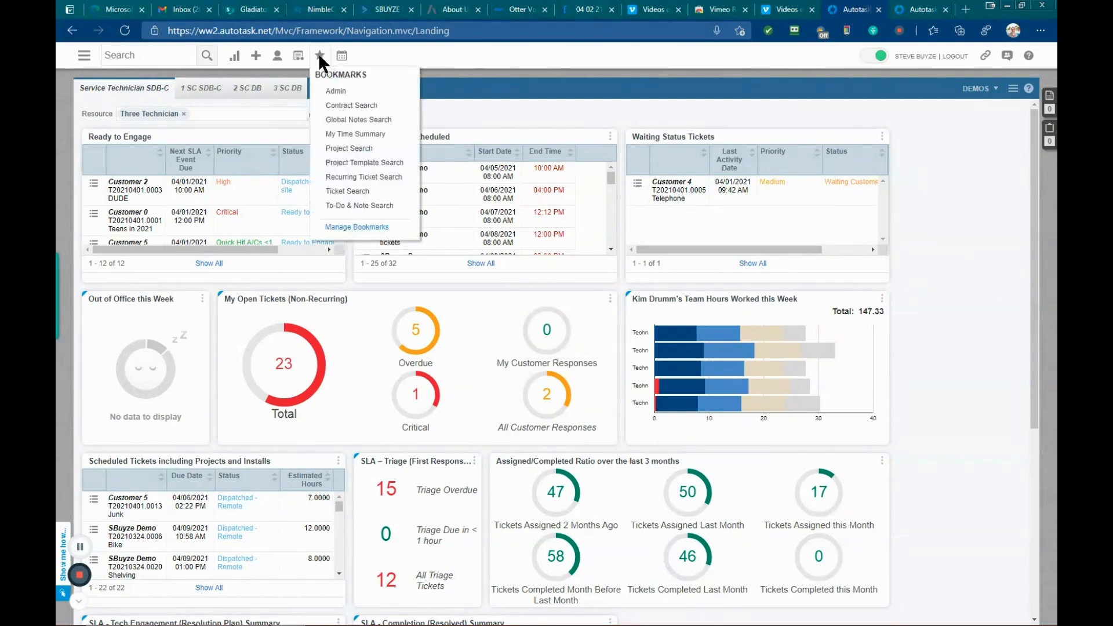
left_click(339, 93)
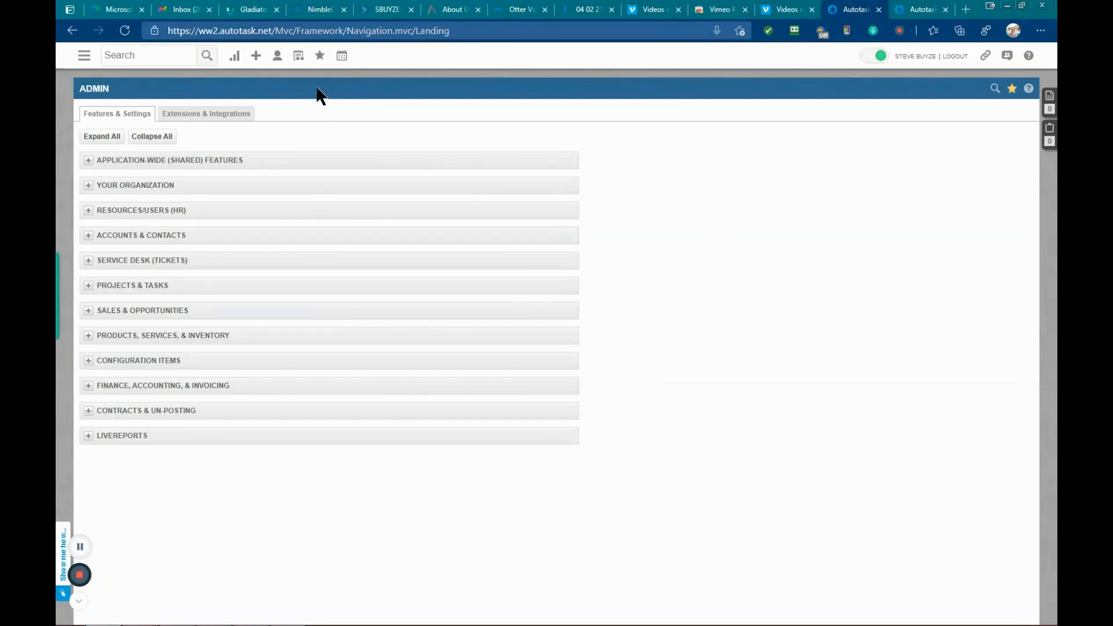
left_click(321, 58)
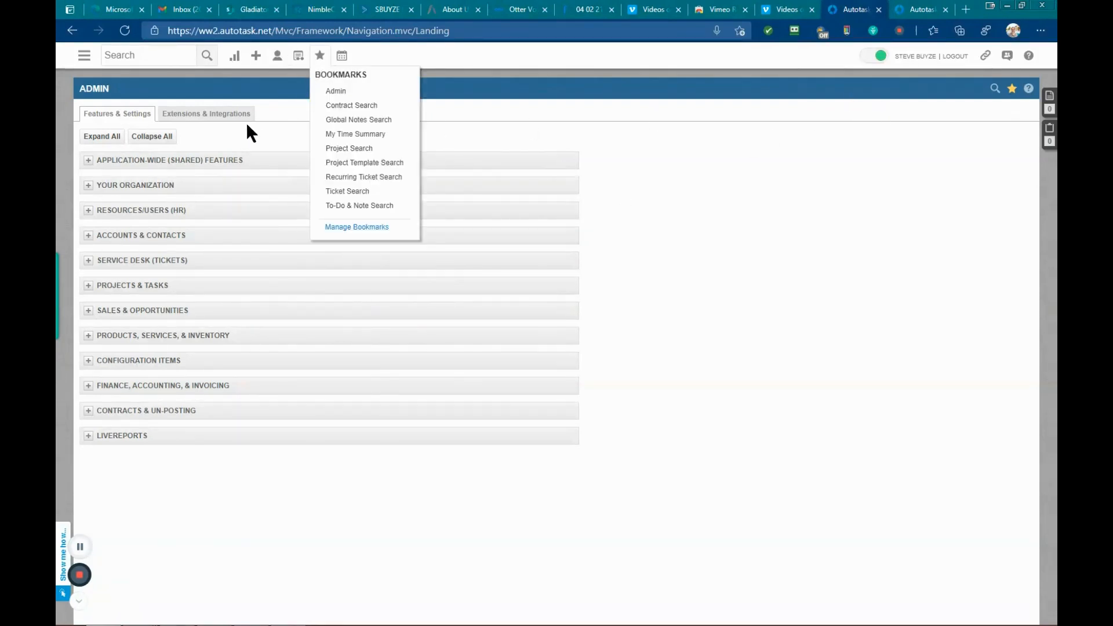
left_click(88, 161)
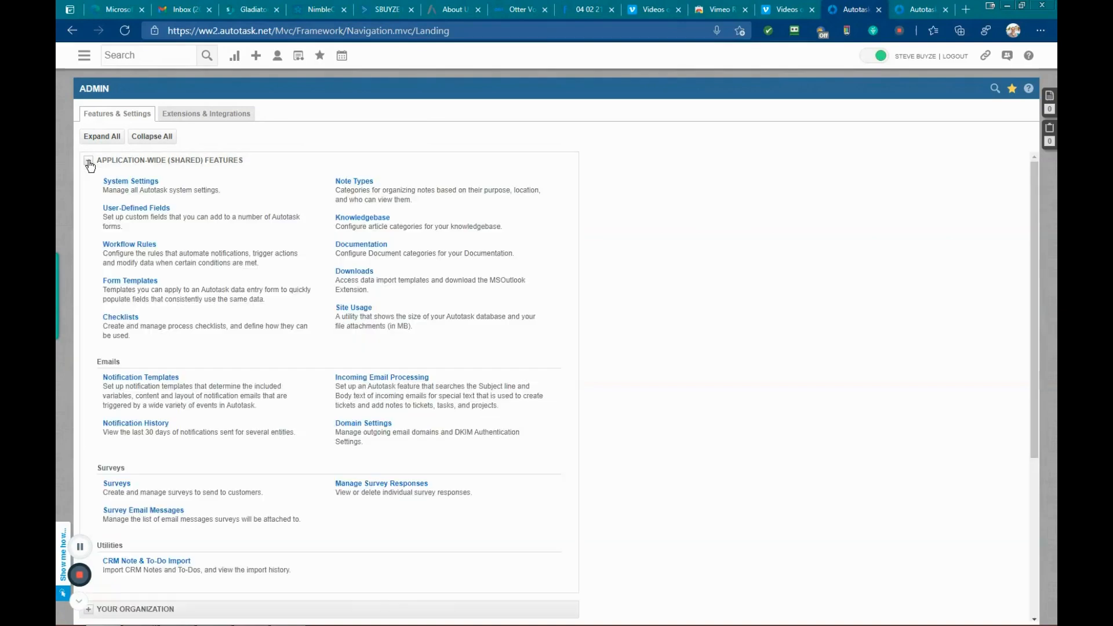
left_click(137, 283)
left_click(135, 282)
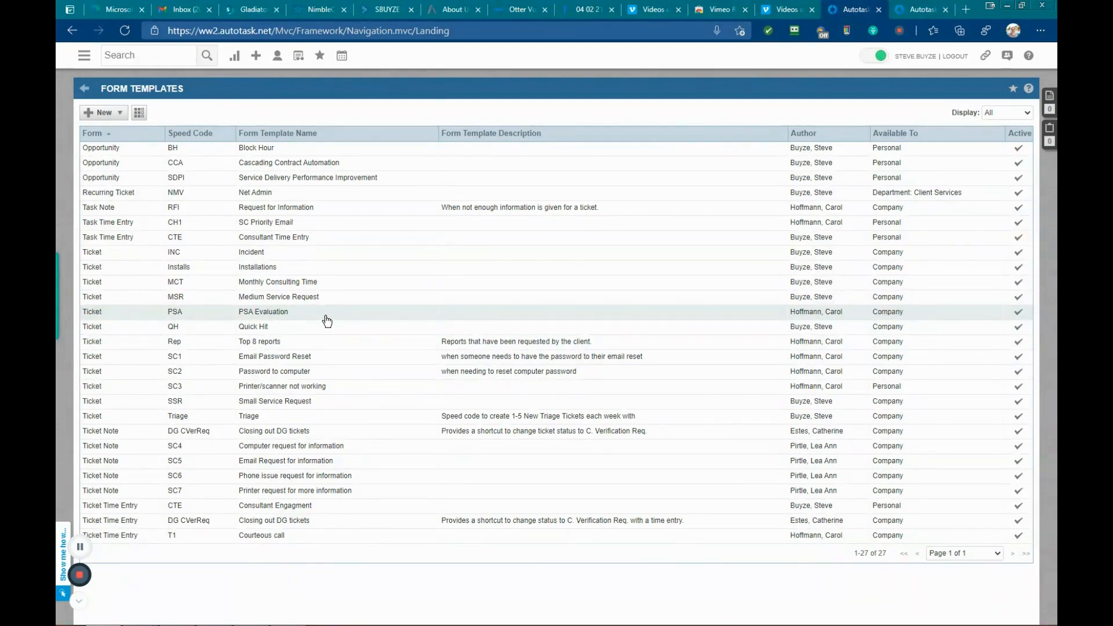
Step: Start a new Ticket Time Entry form template and name it "Strand Disengagement SC"
left_click(121, 113)
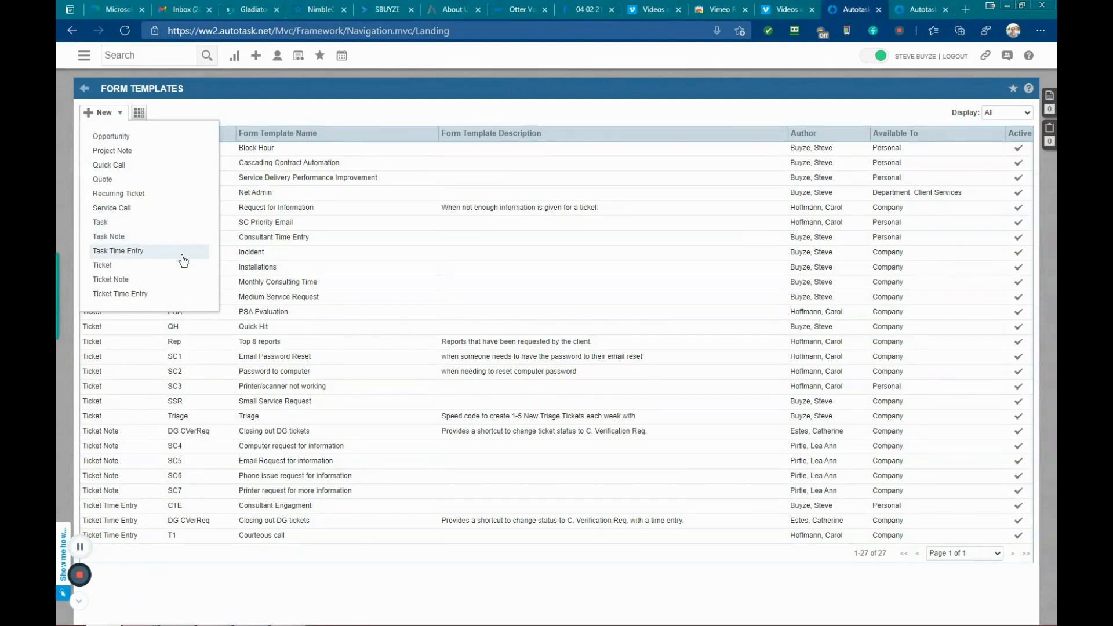
left_click(139, 297)
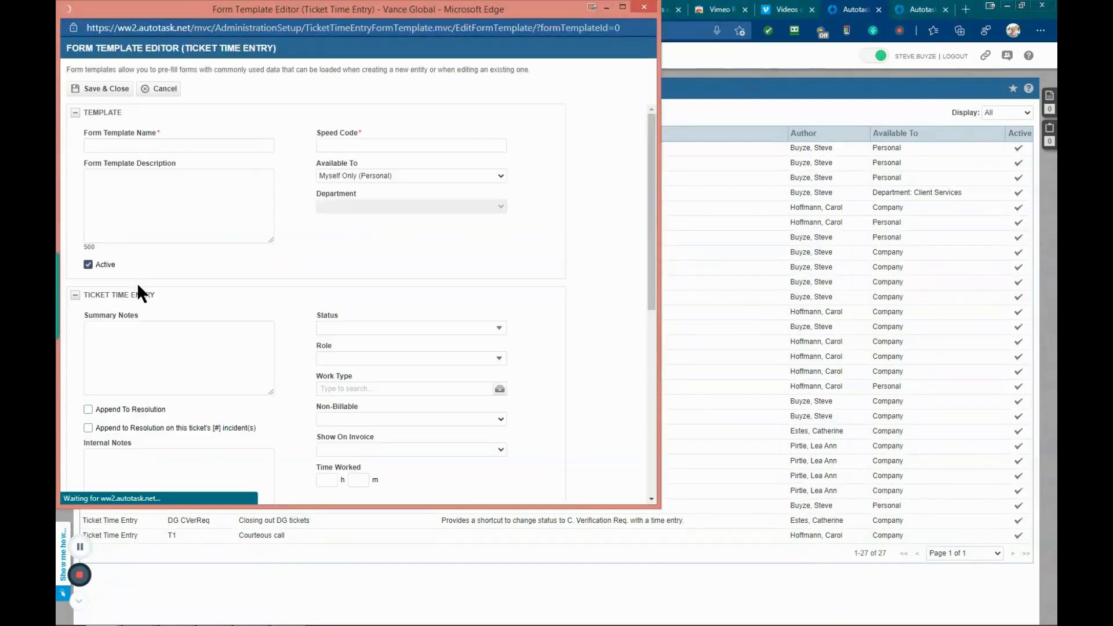
left_click(159, 145)
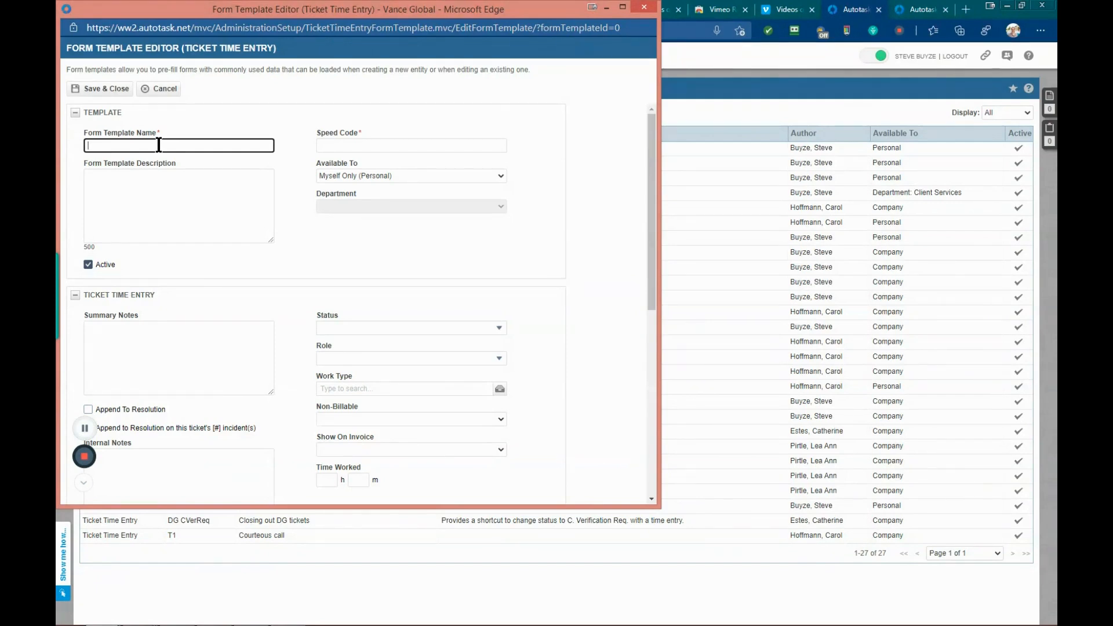
type("trand Disengagement SC")
right_click(134, 146)
left_click(204, 158)
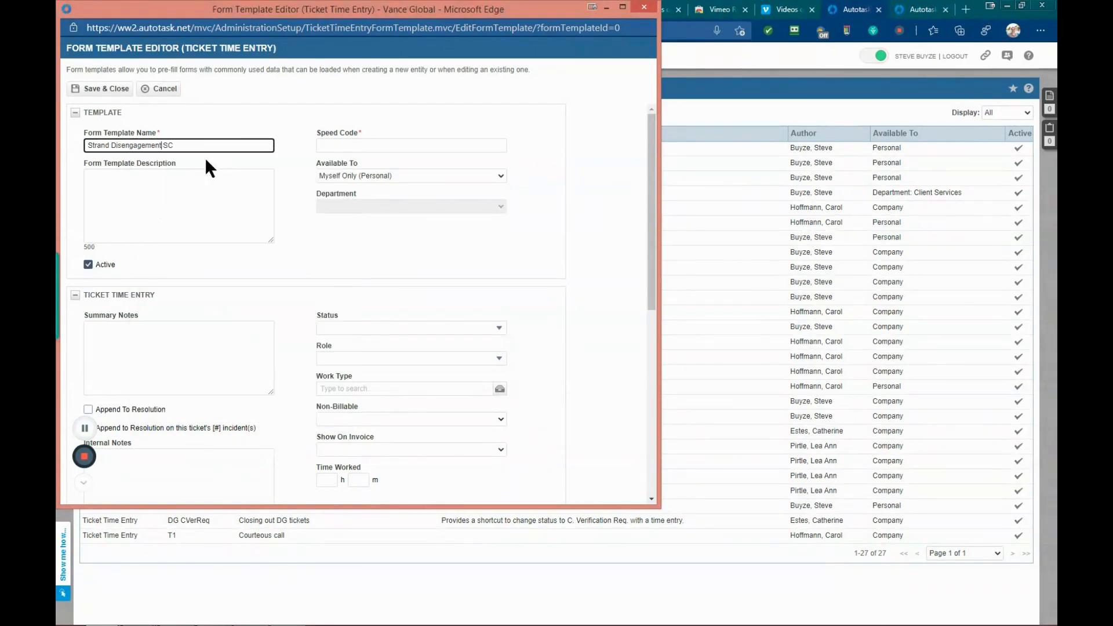
Step: Set the speed code to SDS and the description to "This is a basic Time Entry Speed Code"
left_click(352, 145)
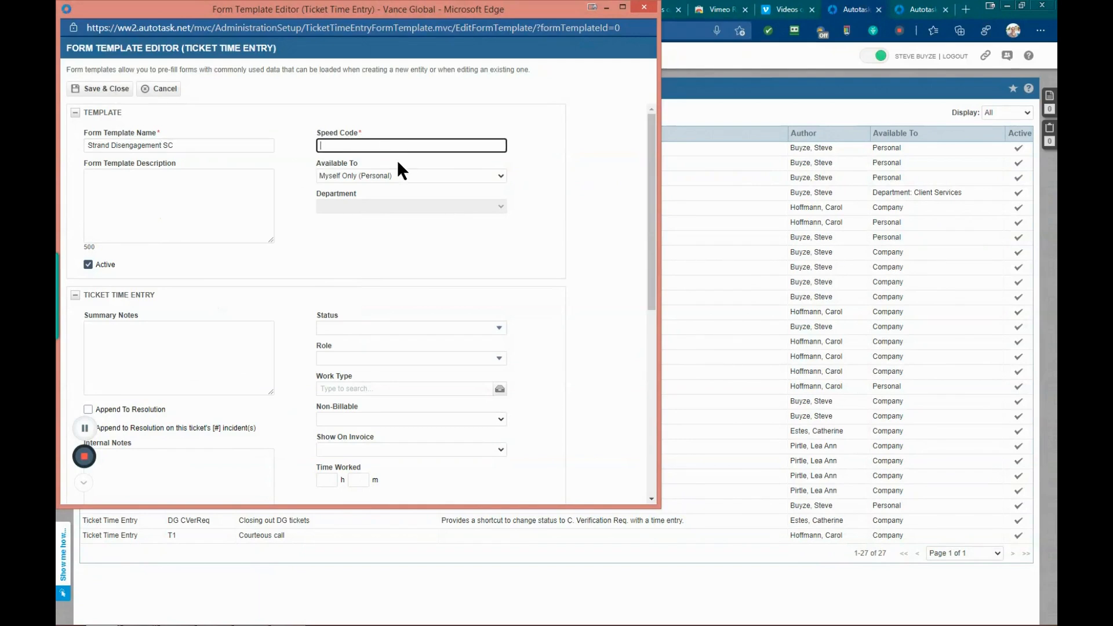
type("SDS")
left_click(203, 189)
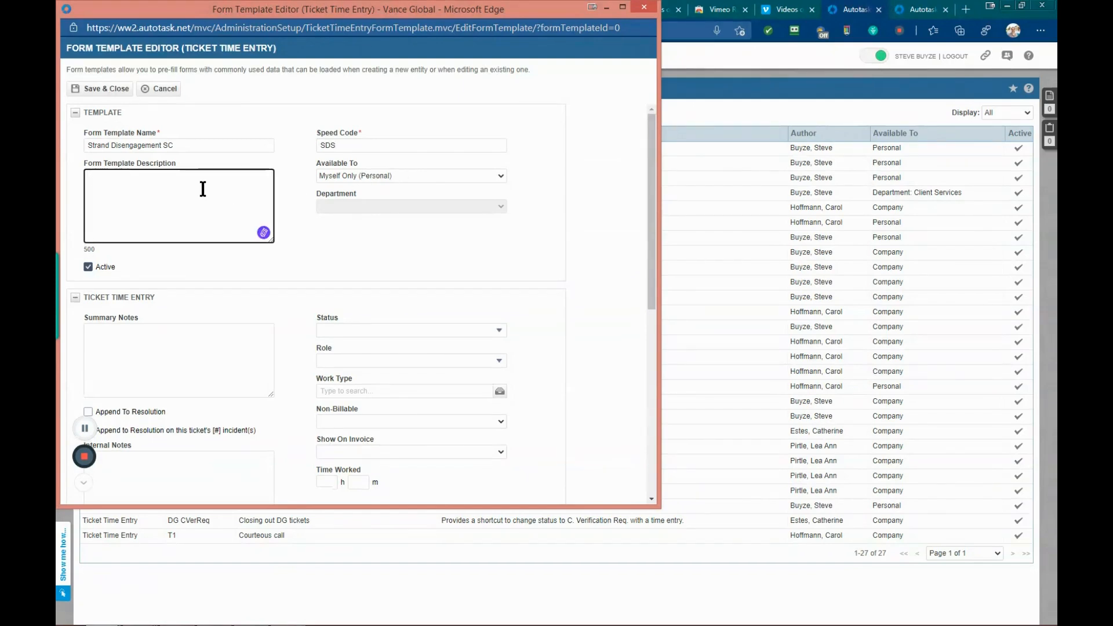
type("This is a basic Time ent")
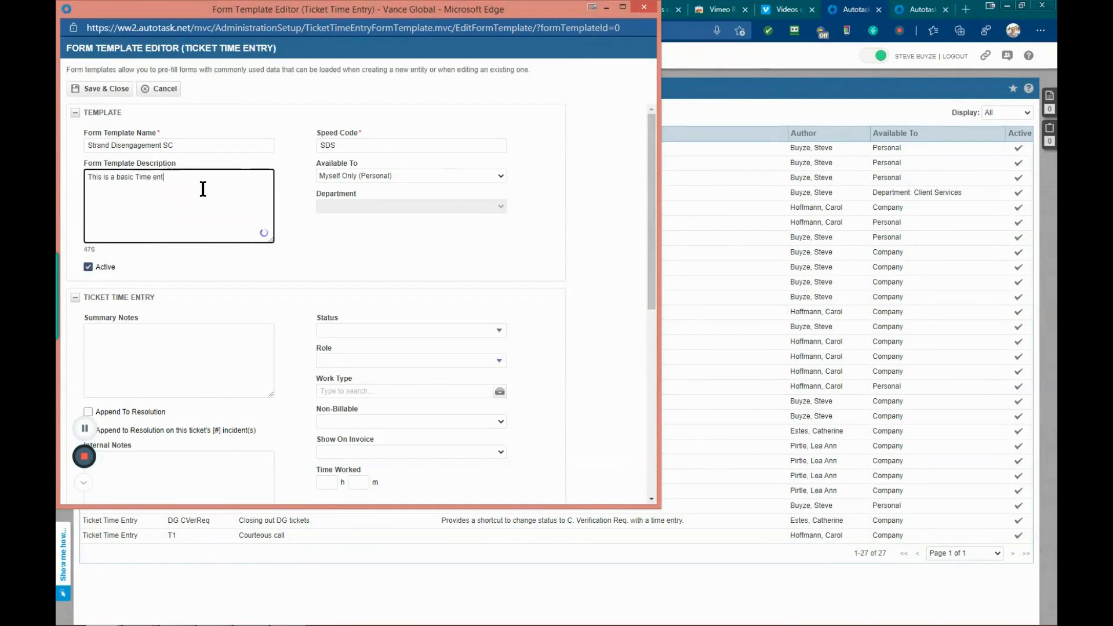
type("ry speed Code")
key("Left")
key("Left")
key("Left")
key("BackSpace")
type("E")
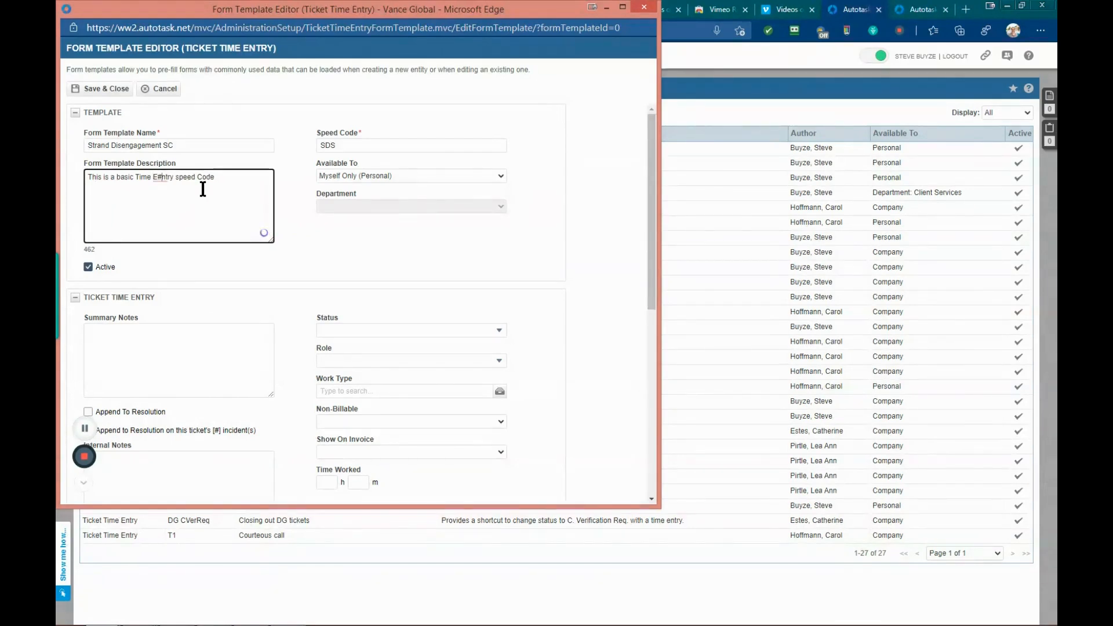
key("BackSpace")
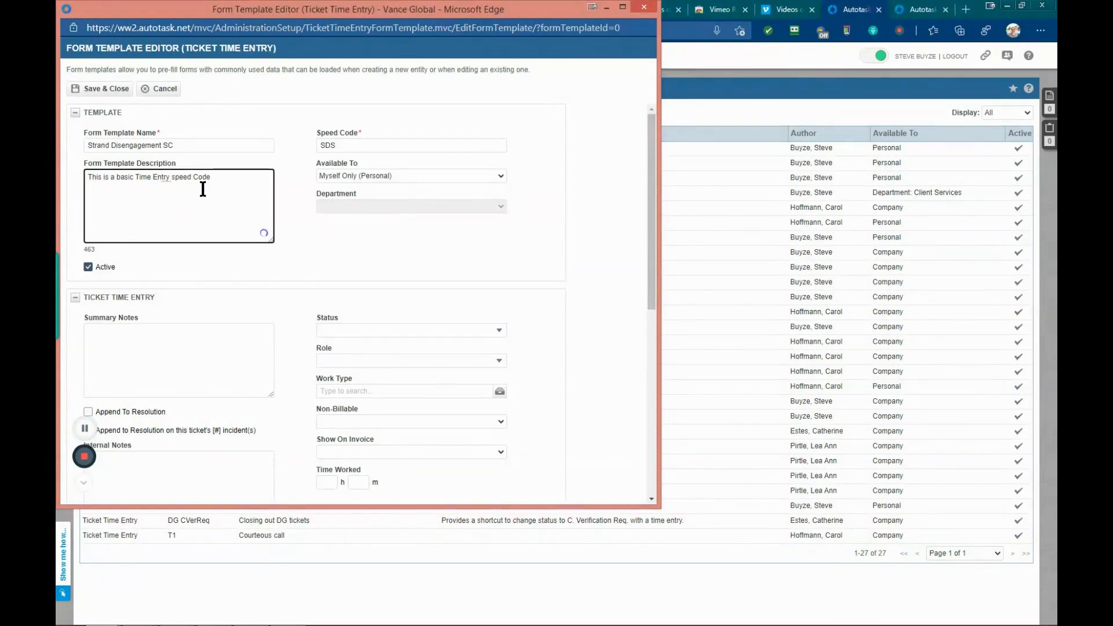
key("BackSpace")
type("S")
Step: Make the template available to the Engineering department
left_click(229, 319)
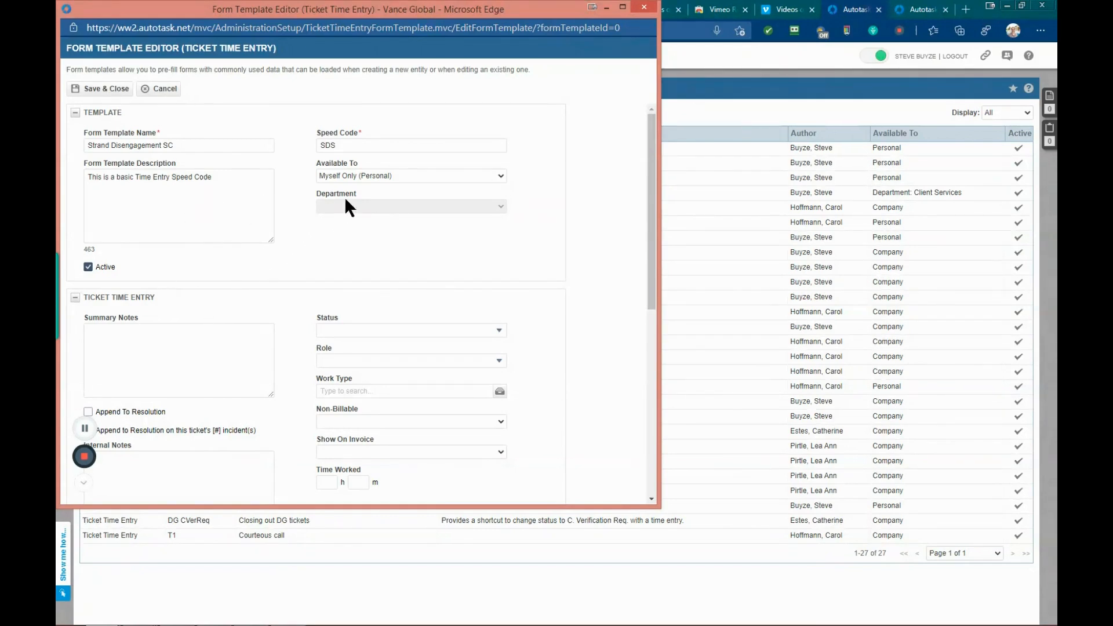
left_click(501, 175)
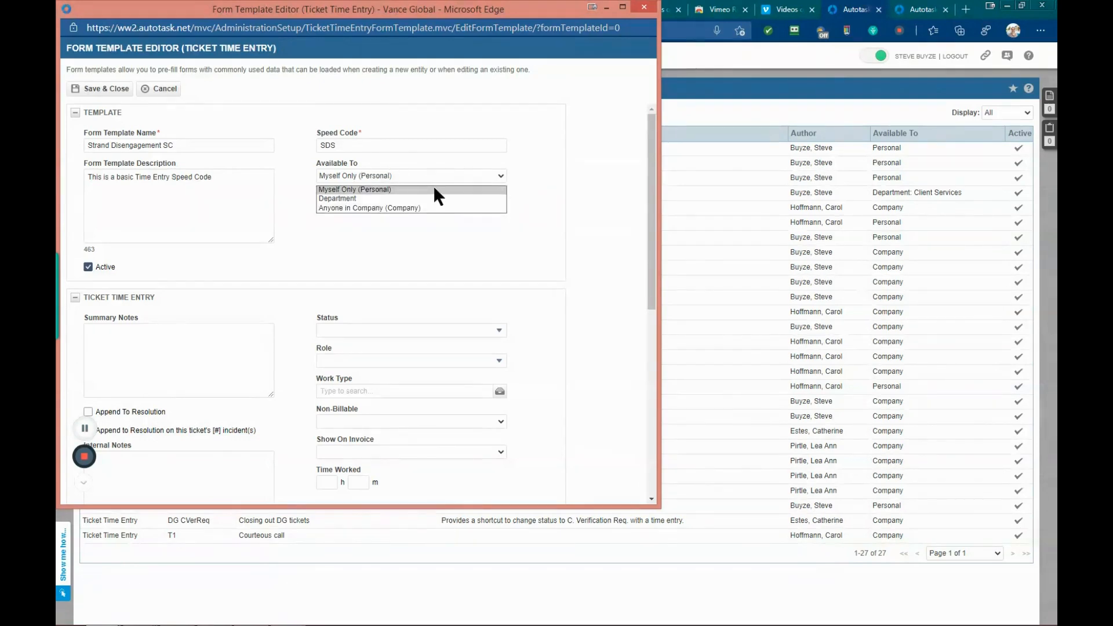
left_click(415, 199)
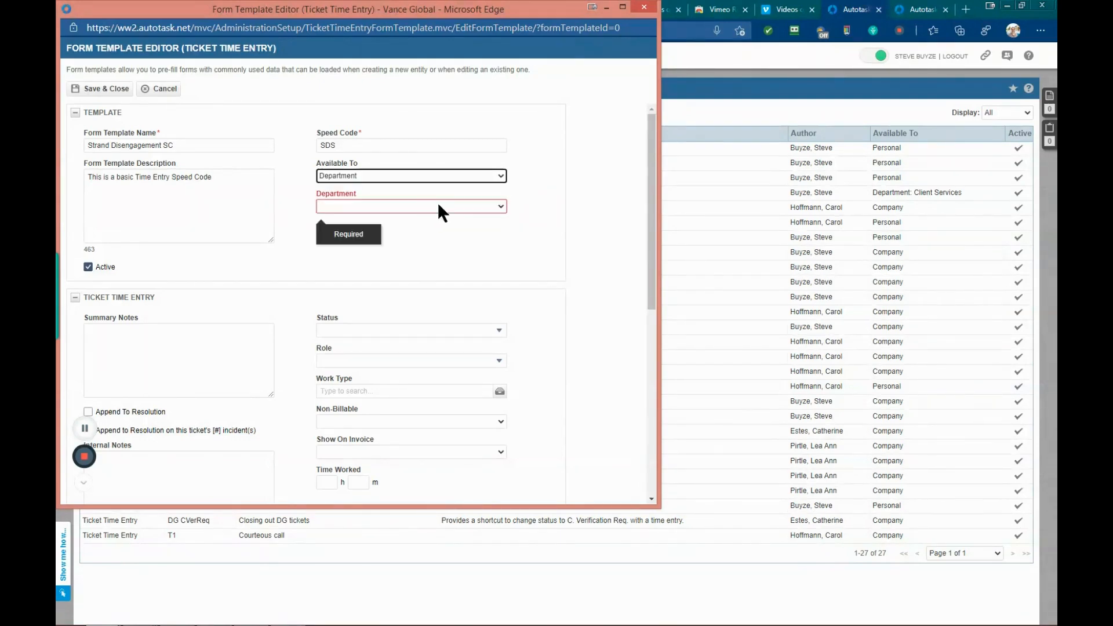
left_click(503, 206)
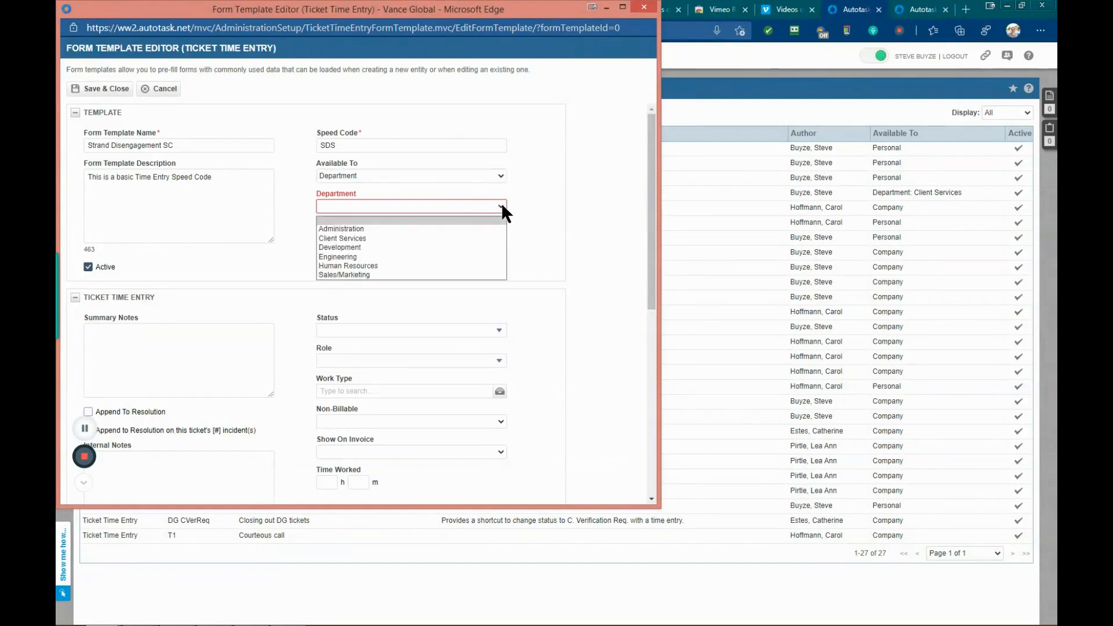
left_click(444, 257)
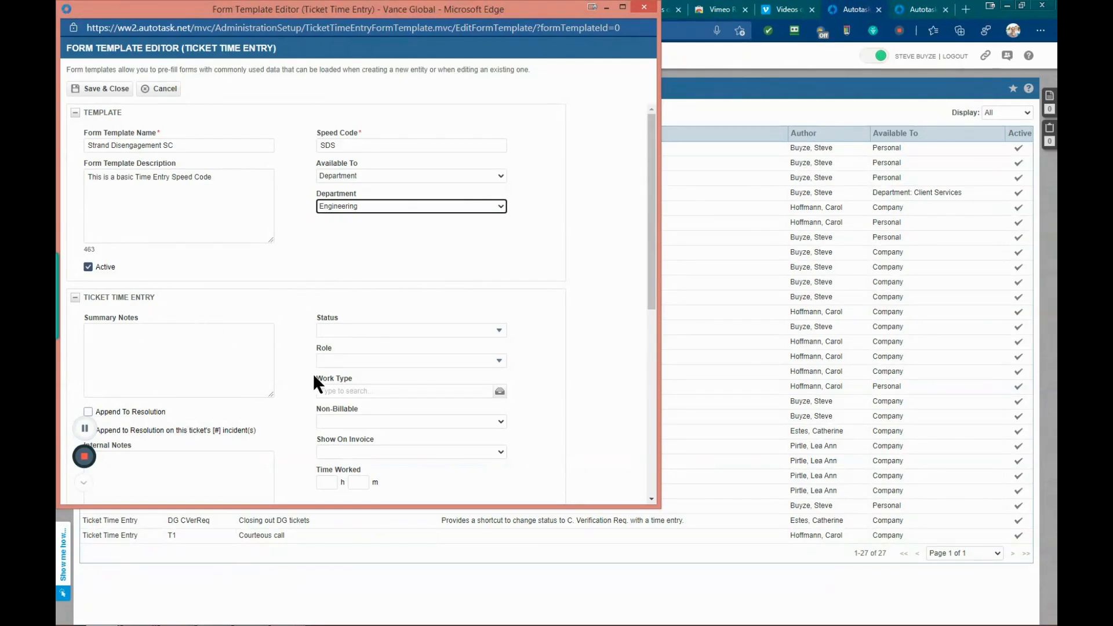
Step: Enter summary notes lines "Accomplishments:", "Next Steps:", "Date/Time of next engagment:" and "Technician:"
scroll(284, 349, "down", 1)
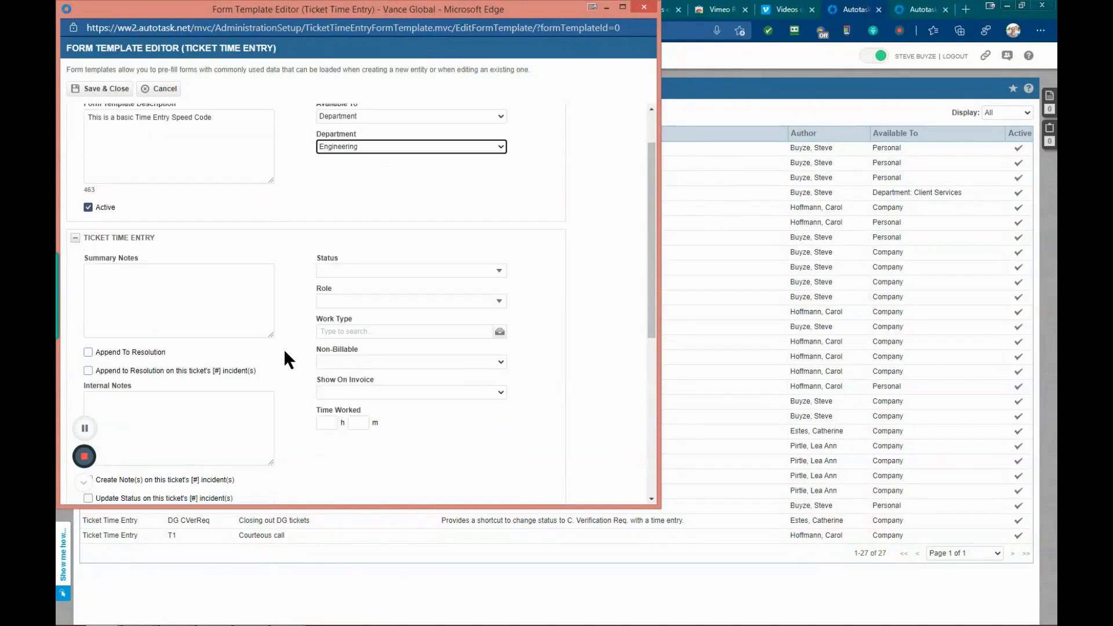
left_click(176, 274)
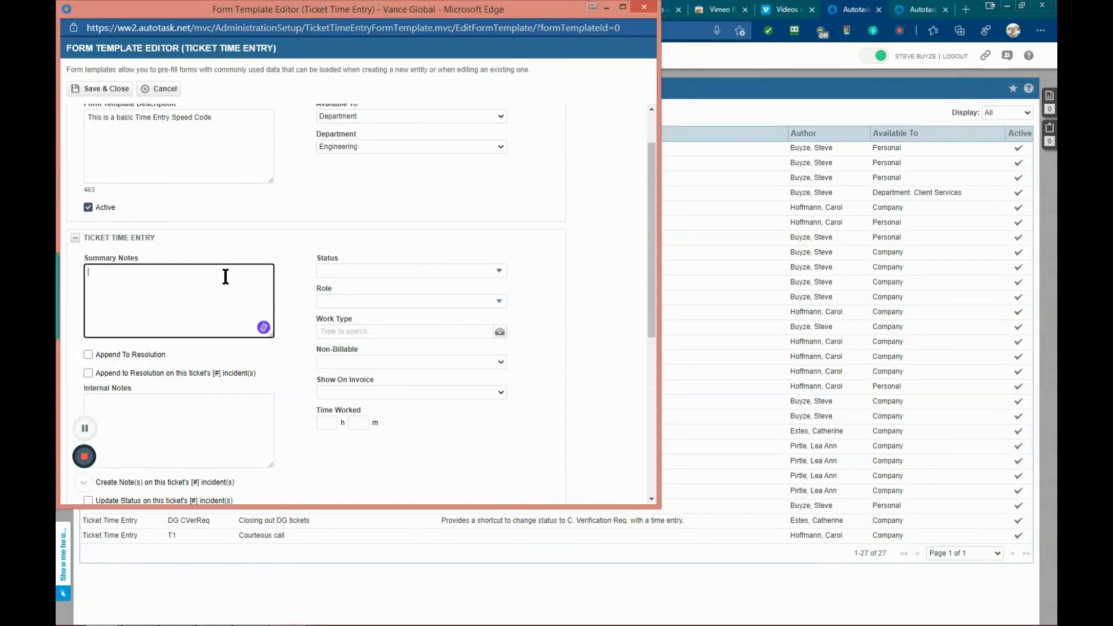
type("Accomplishments")
type(":")
key("Return")
key("Return")
type("N")
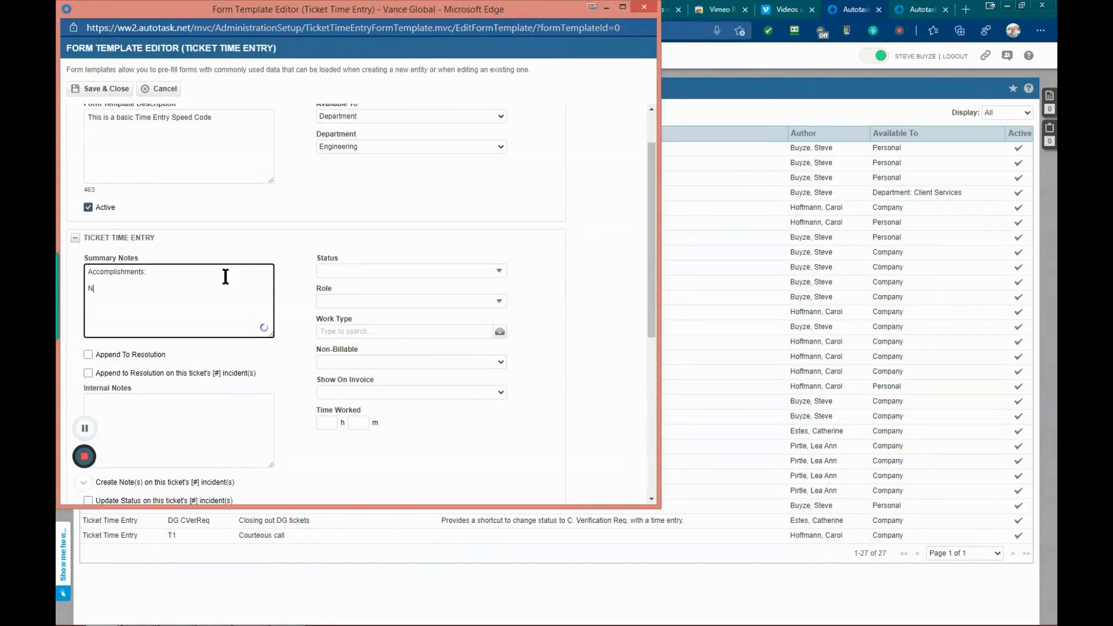
type("ext Ste")
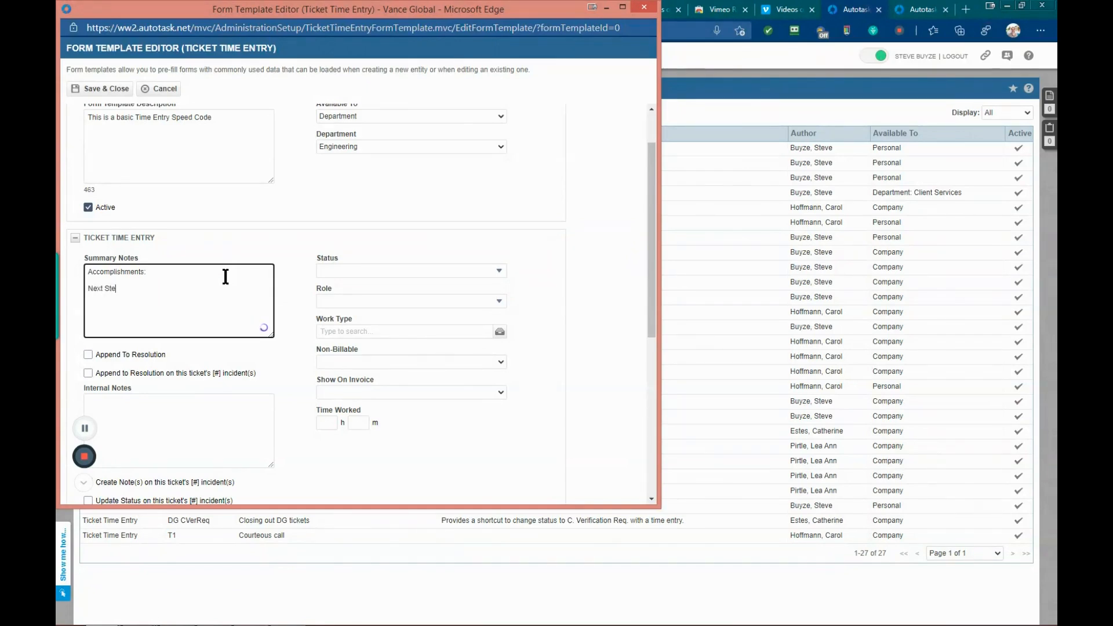
type("ps:  ")
type("N")
key("BackSpace")
type("Date/Time of nex")
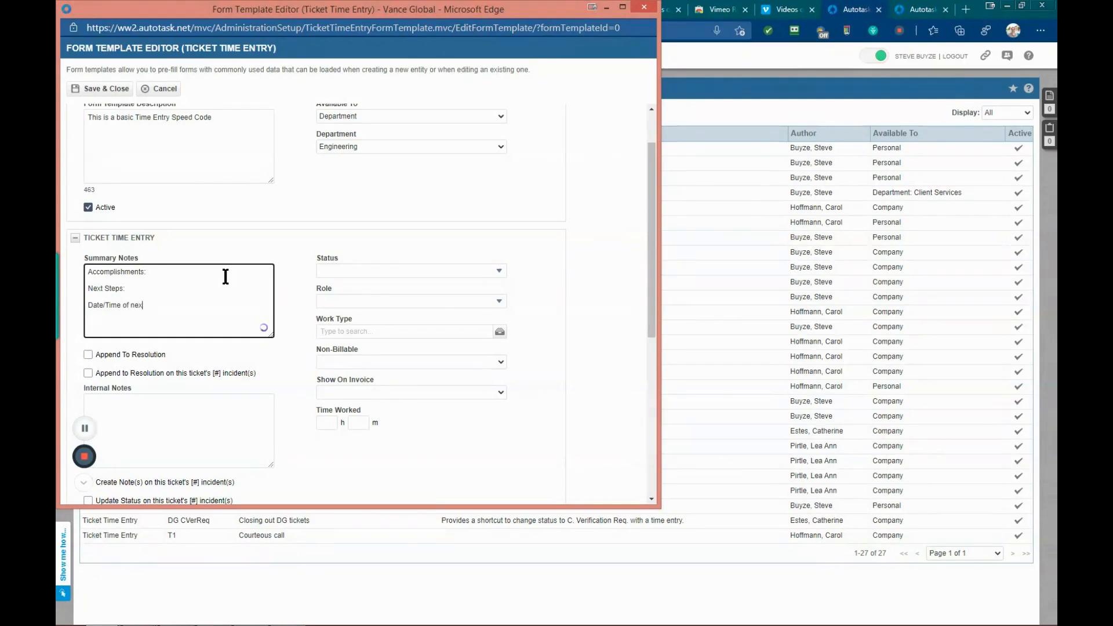
type("t engagment:")
key("Return")
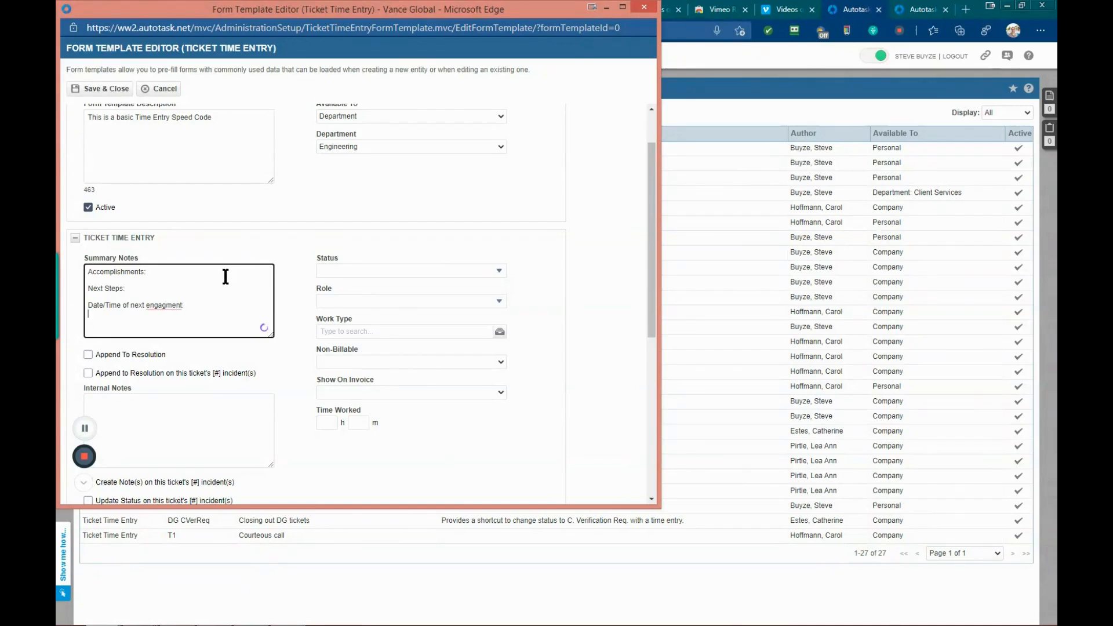
type("Technician:")
Step: Correct the spelling of "engagment" to "engagement" in the summary notes
left_click(167, 306)
right_click(154, 308)
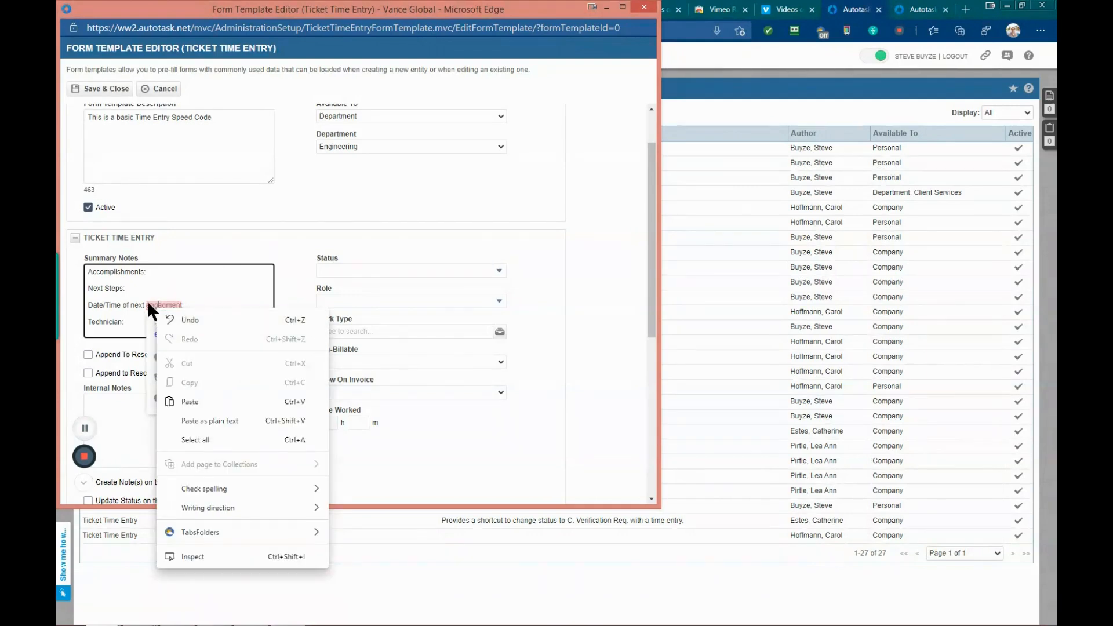
left_click(152, 308)
left_click(192, 331)
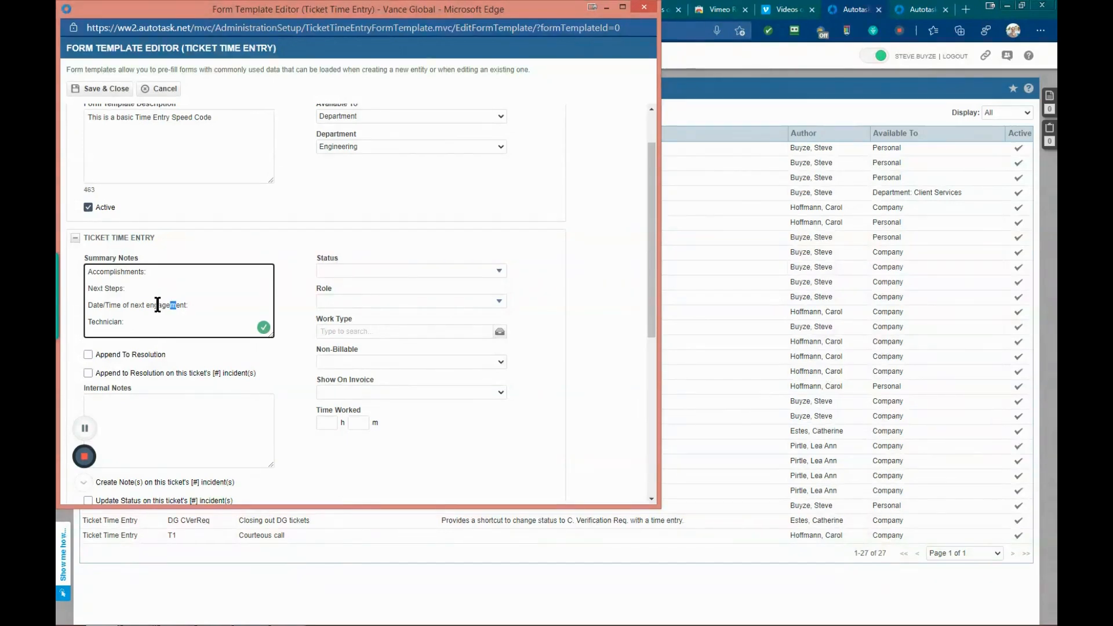
right_click(159, 308)
left_click(221, 288)
Step: Examine the Status and Role option lists and the remaining template sections without choosing anything
left_click(470, 247)
left_click(500, 270)
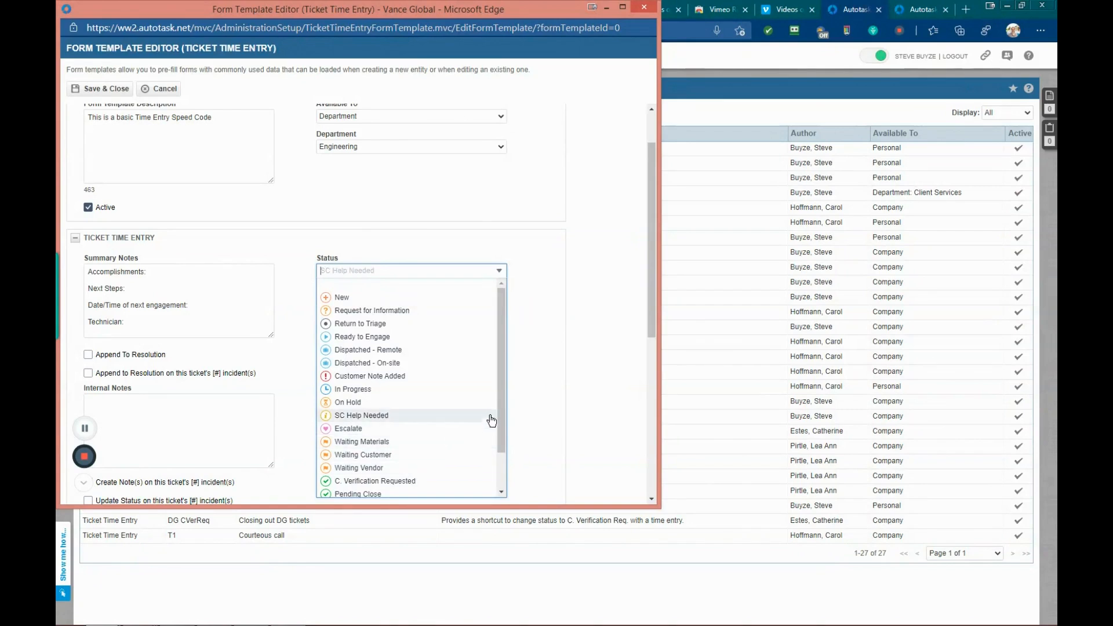
scroll(500, 395, "down", 1)
scroll(498, 412, "up", 1)
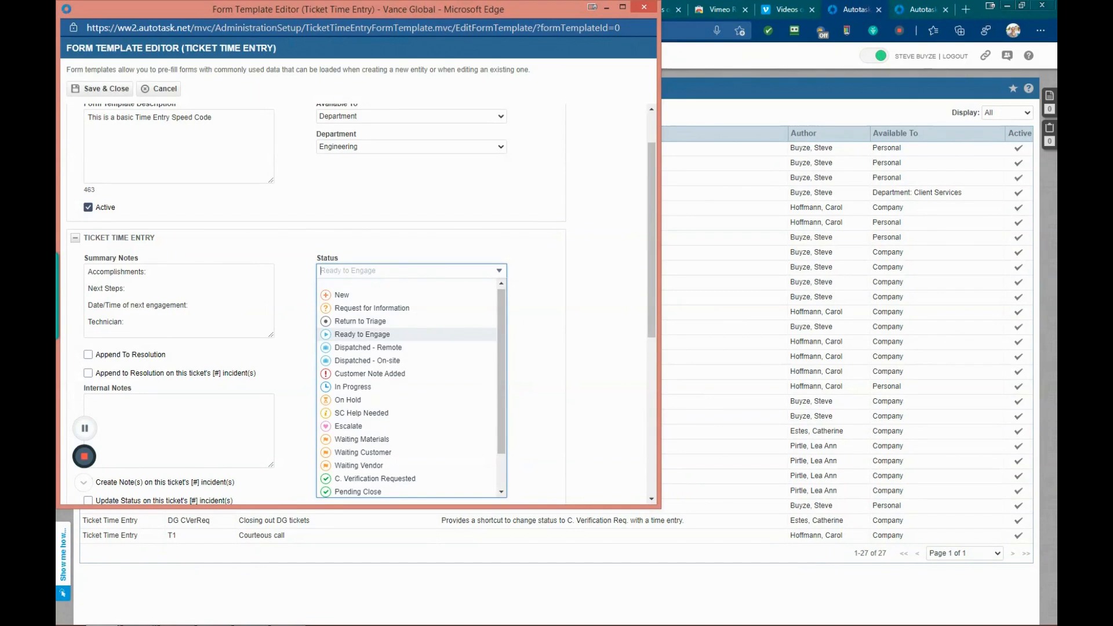
left_click(540, 347)
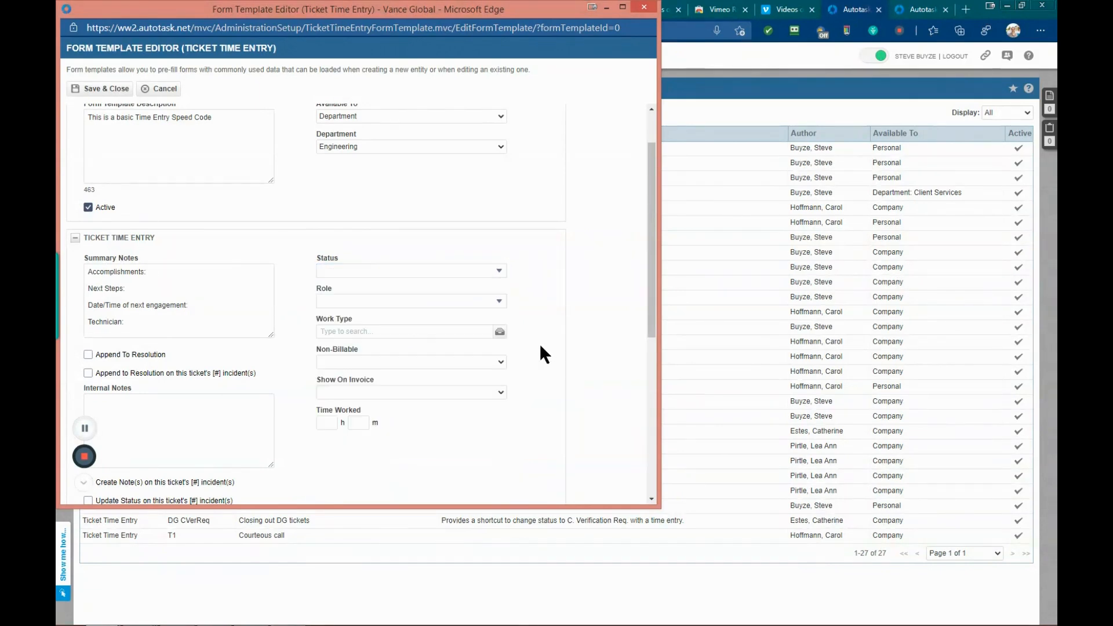
left_click(500, 302)
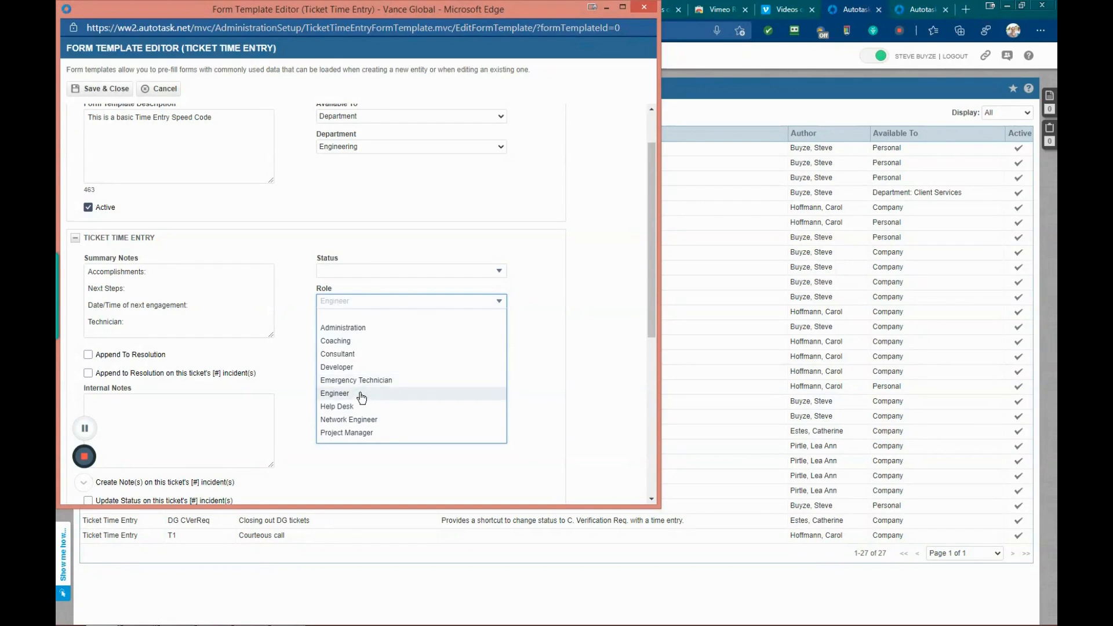
left_click(548, 384)
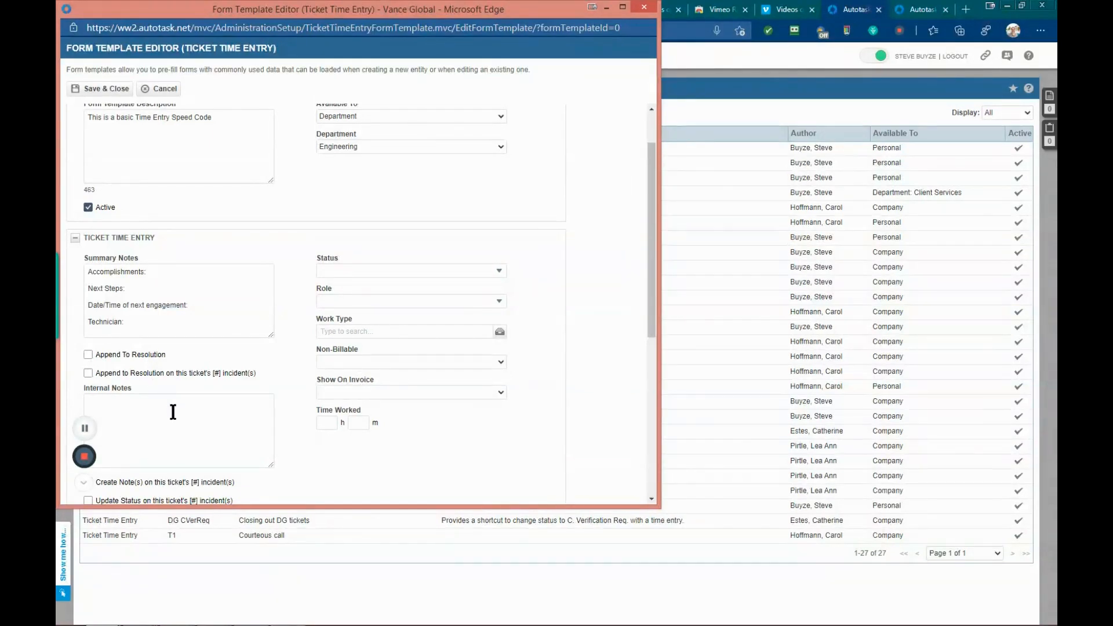
scroll(172, 409, "down", 2)
scroll(174, 409, "down", 2)
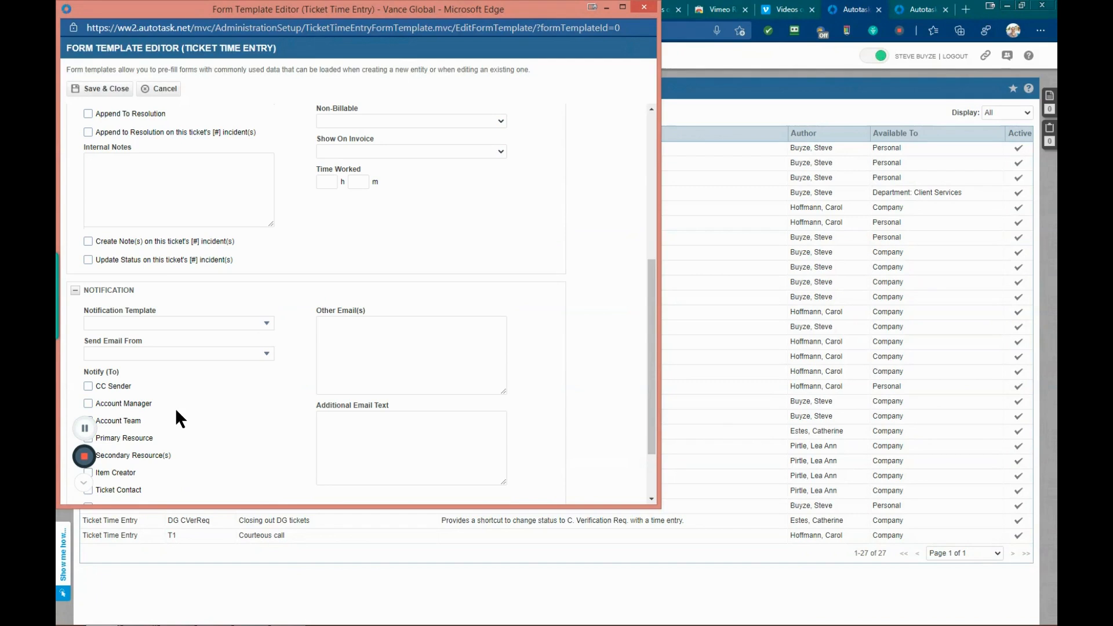
scroll(177, 409, "down", 2)
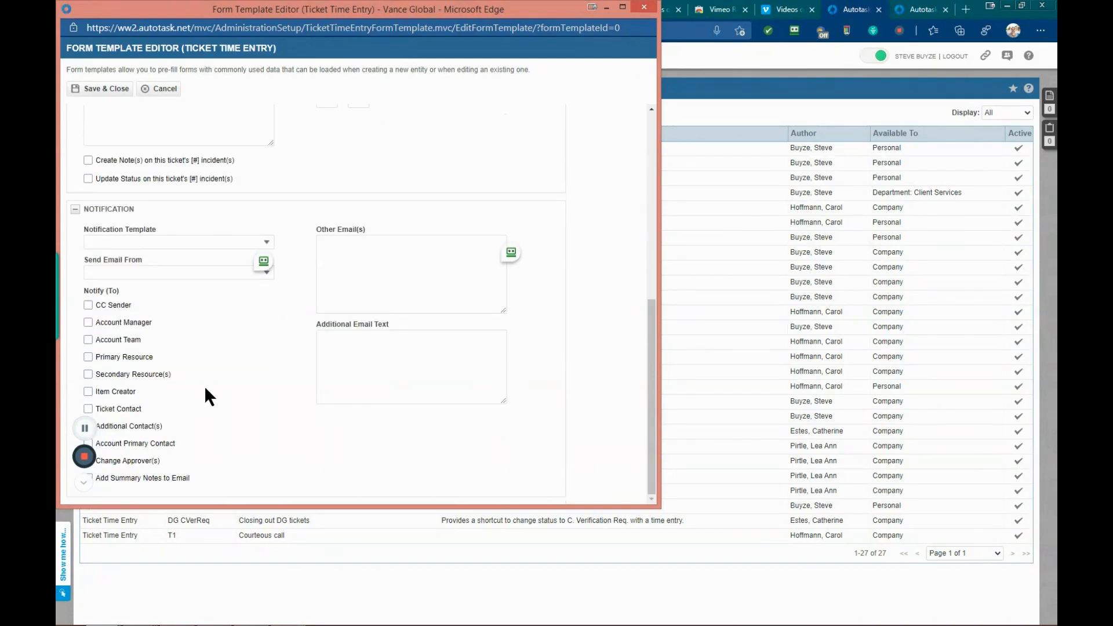
scroll(204, 385, "up", 2)
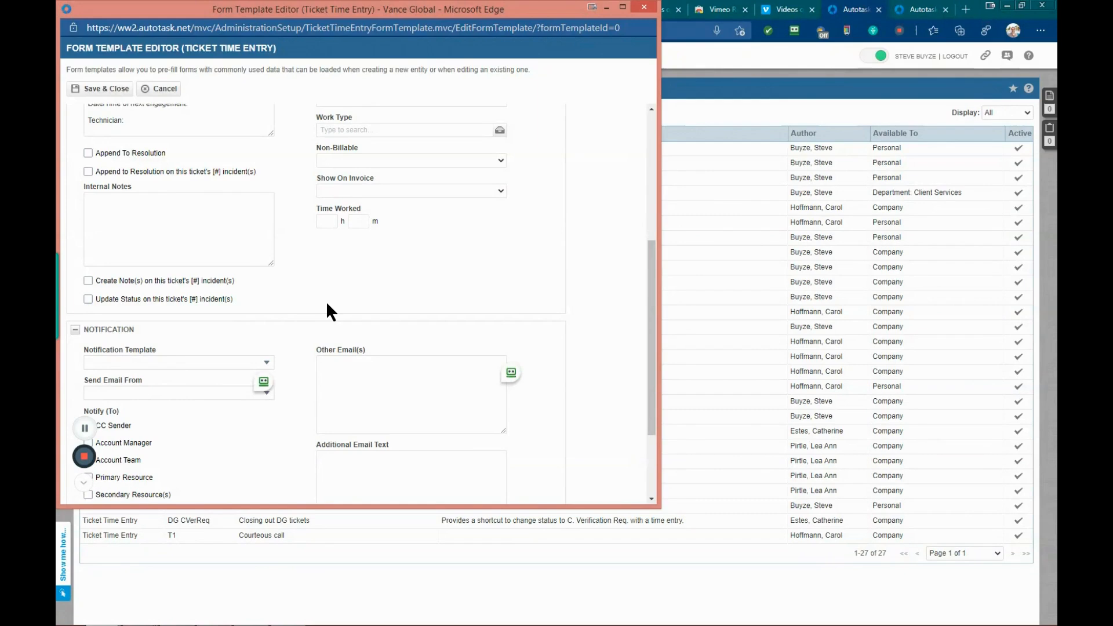
scroll(325, 299, "up", 2)
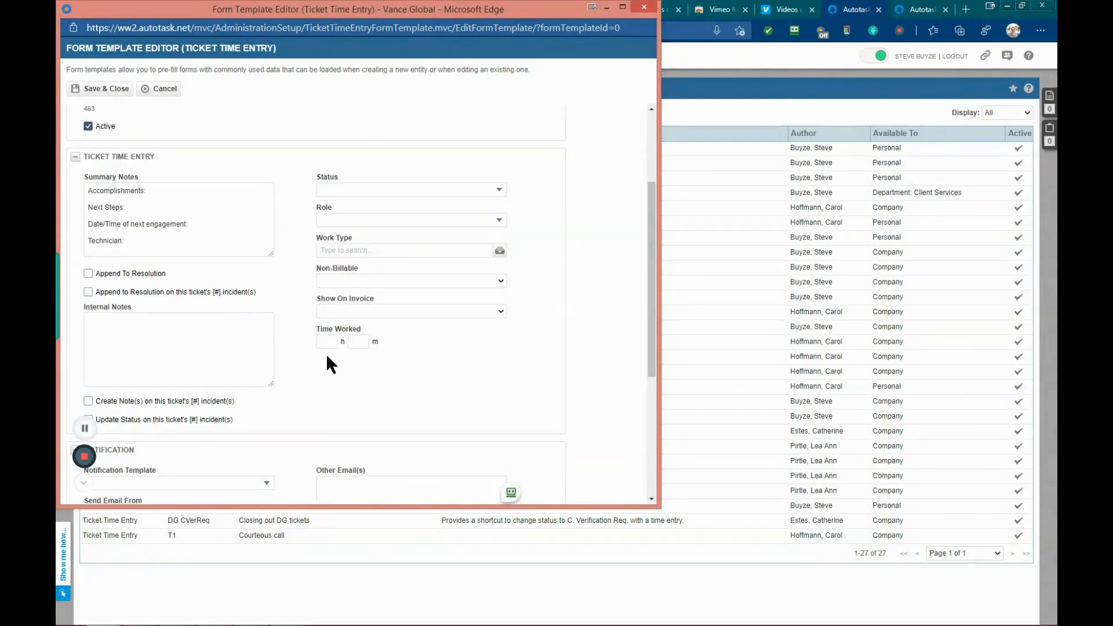
Step: Save and close the Strand Disengagement SC form template
scroll(325, 364, "up", 1)
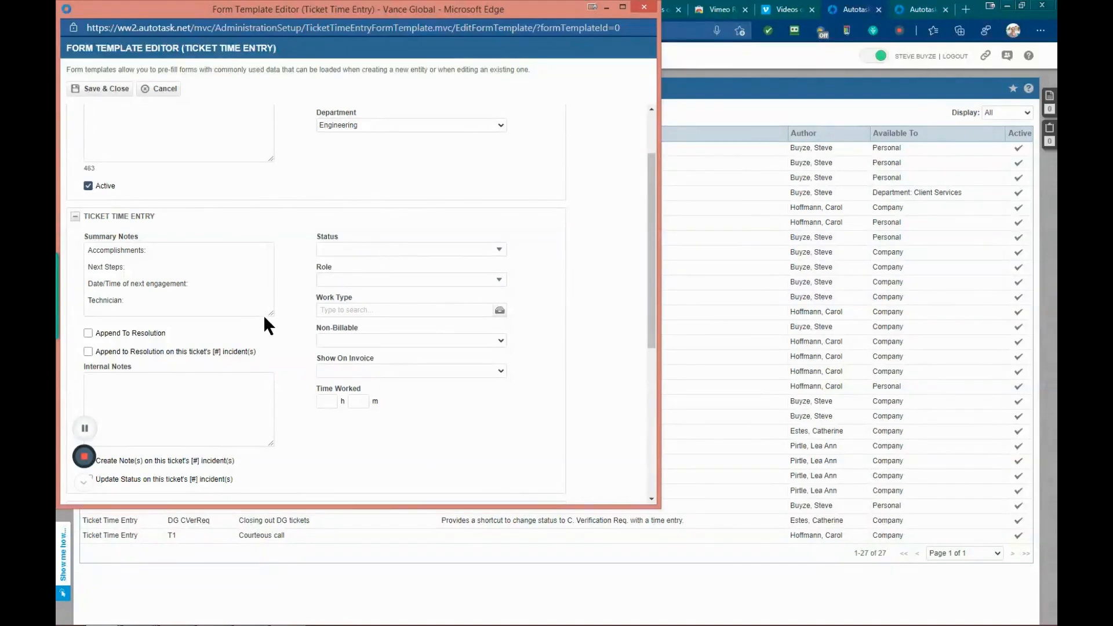
scroll(266, 313, "up", 2)
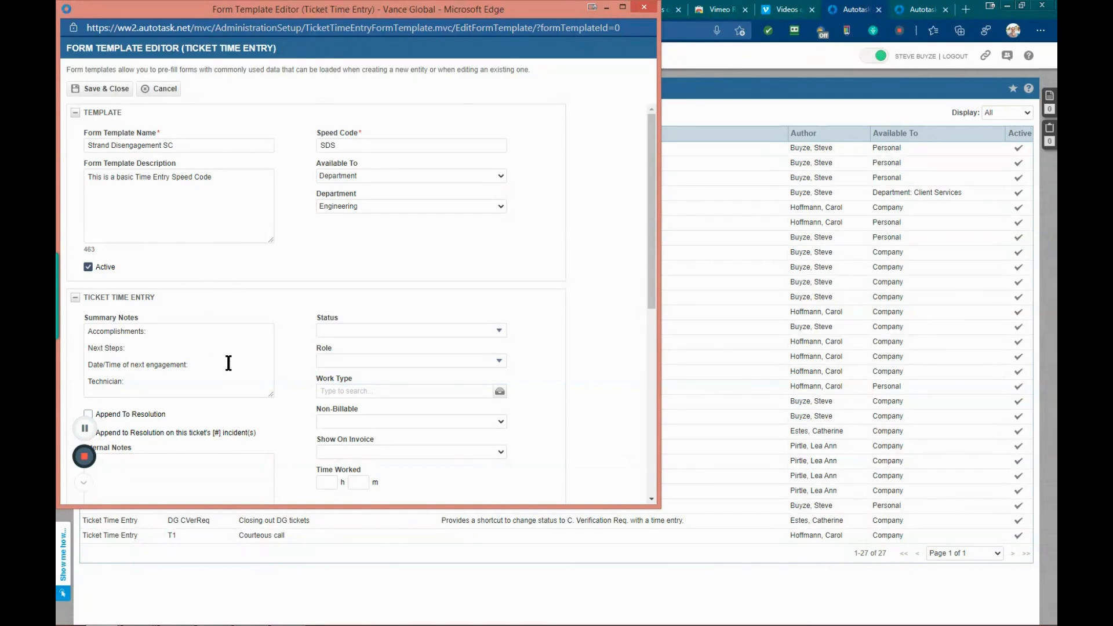
left_click(88, 337)
left_click_drag(88, 337, 156, 385)
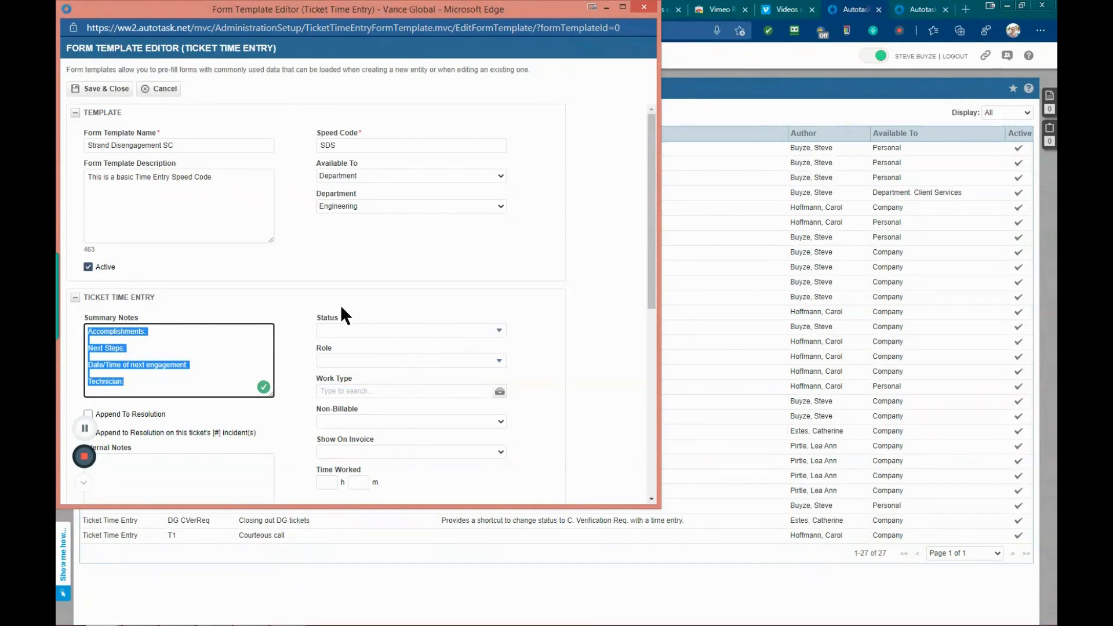
left_click(325, 286)
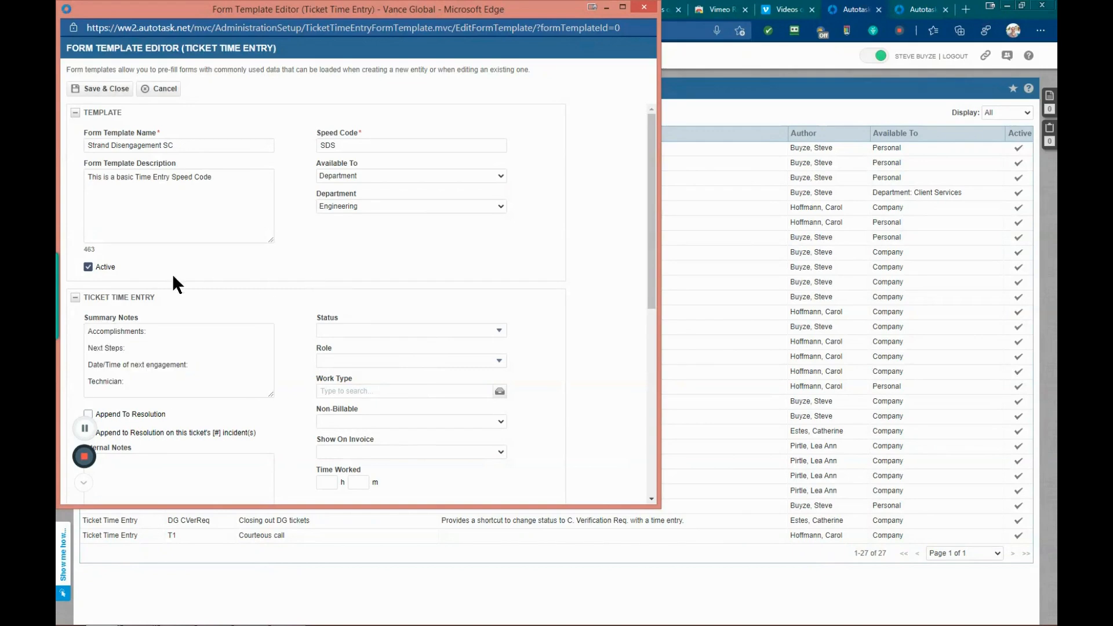
left_click(113, 92)
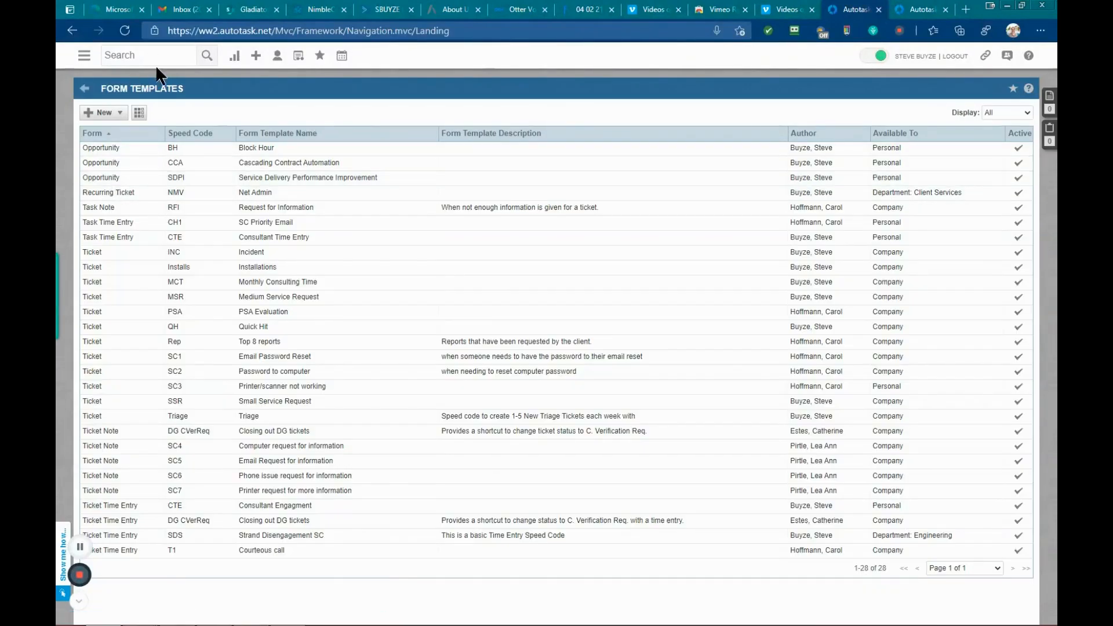
Step: Switch to the Demos dashboard and open ticket T20210401.0003 for Customer 2
left_click(234, 55)
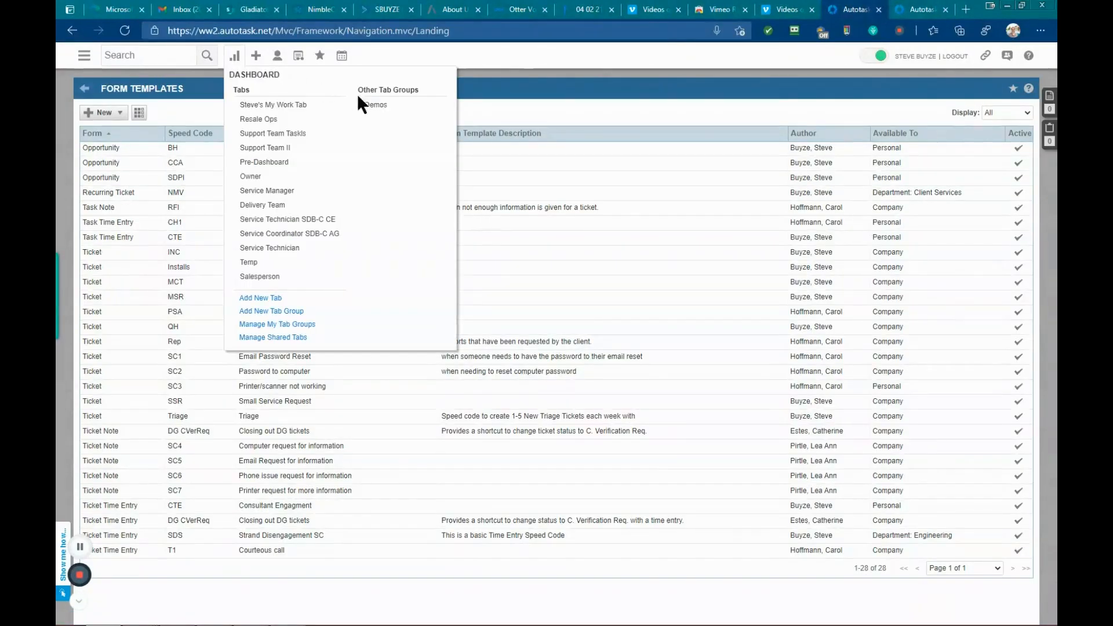
left_click(373, 106)
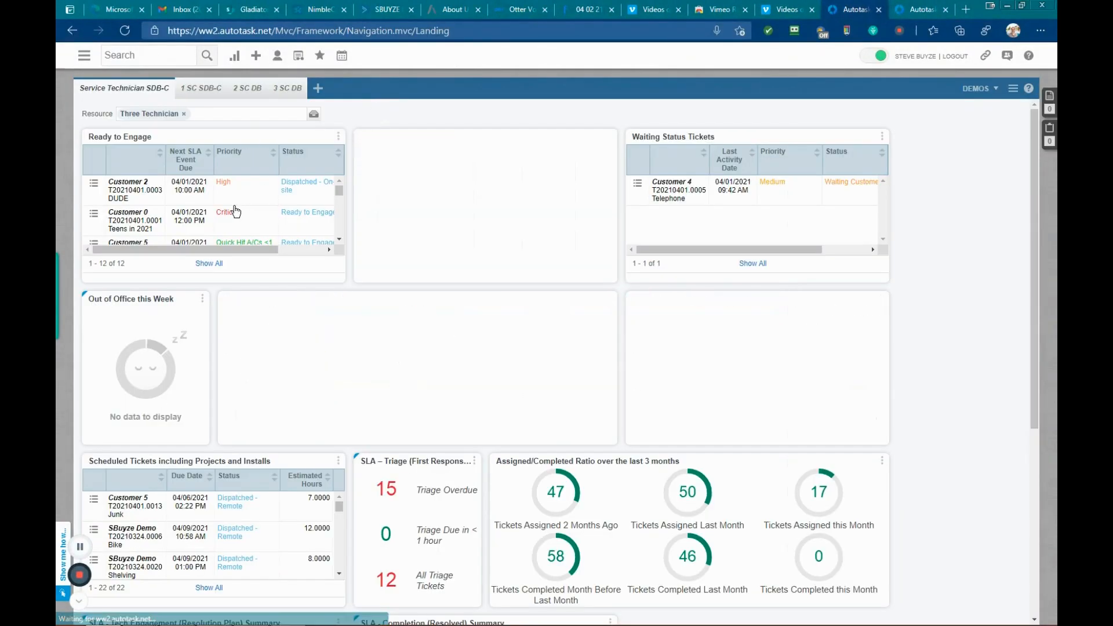
left_click(123, 184)
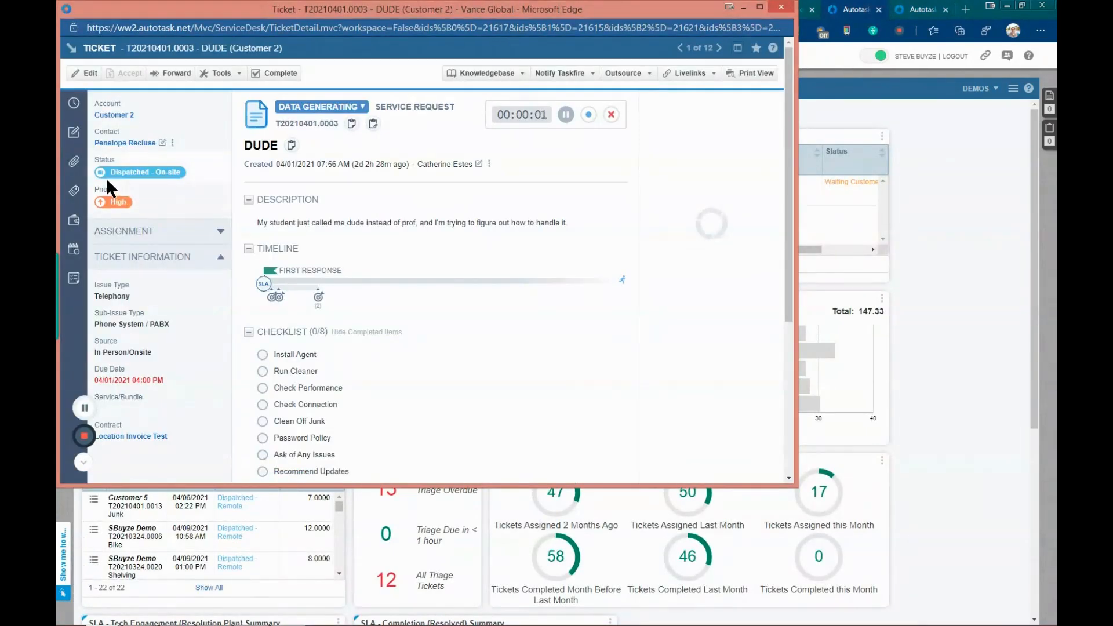
Step: Start a new time entry on the ticket and look through the speed code template list
left_click(75, 108)
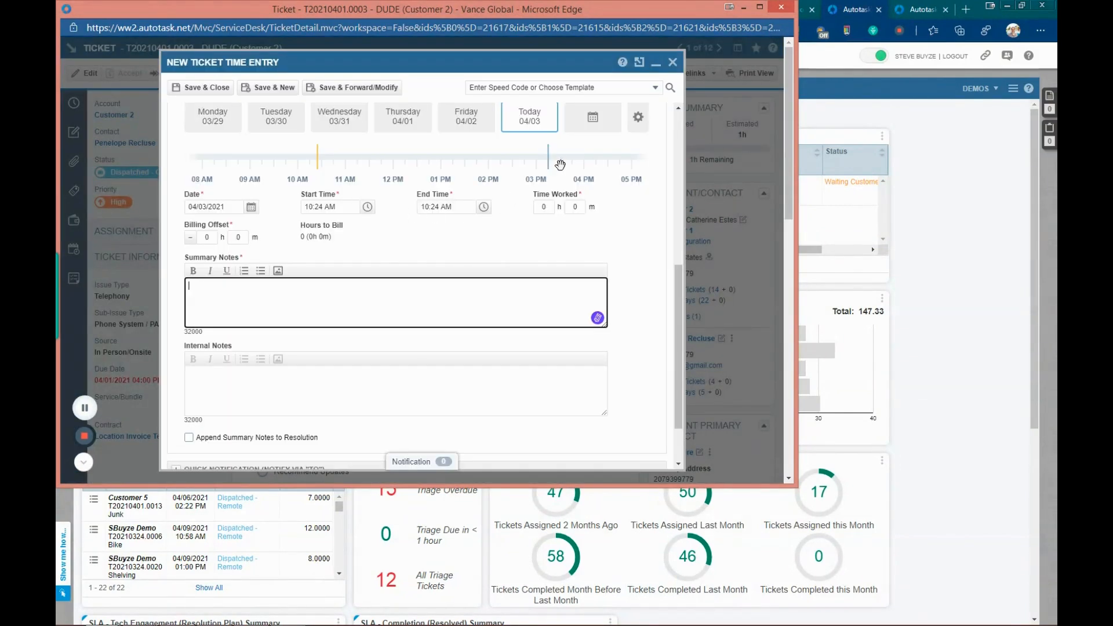
left_click(655, 90)
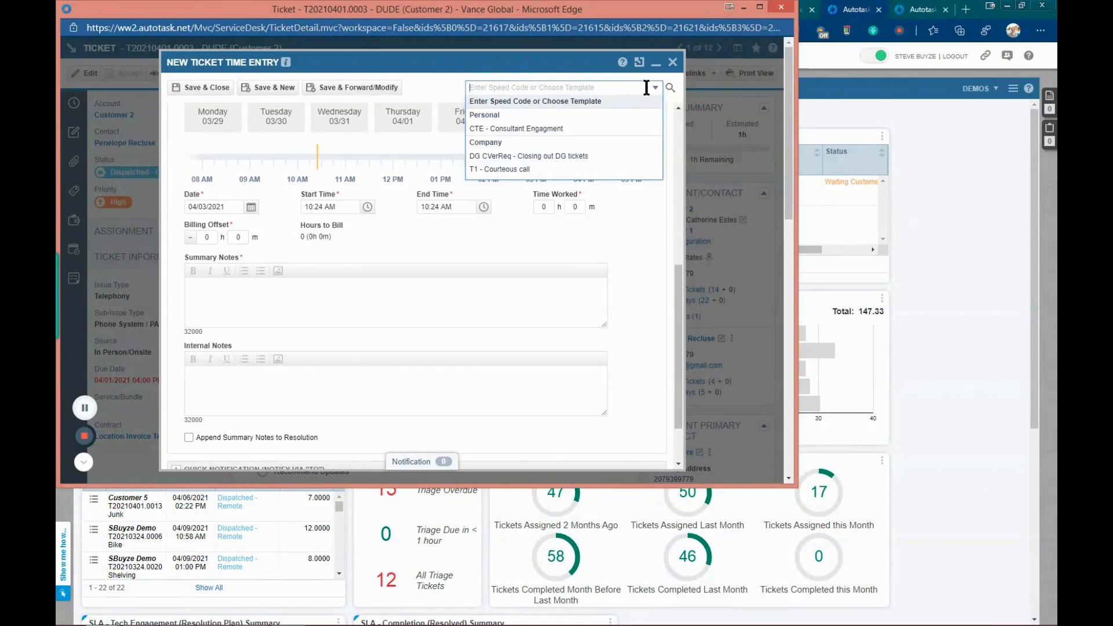
left_click(442, 93)
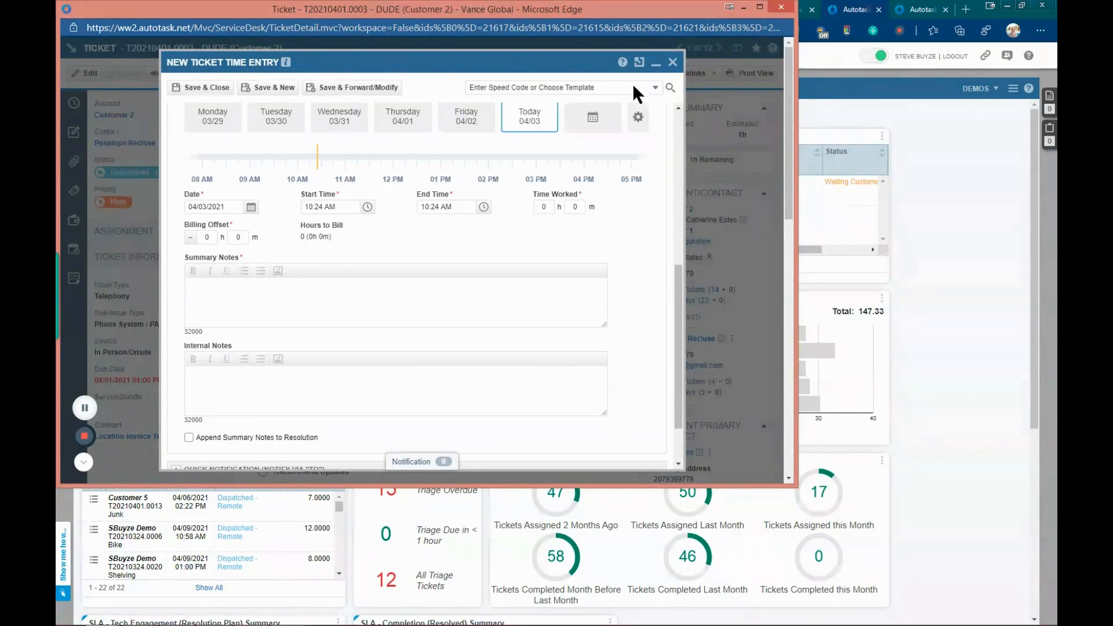
Step: Set the proxy time entry resource to Three Technician
scroll(379, 258, "up", 4)
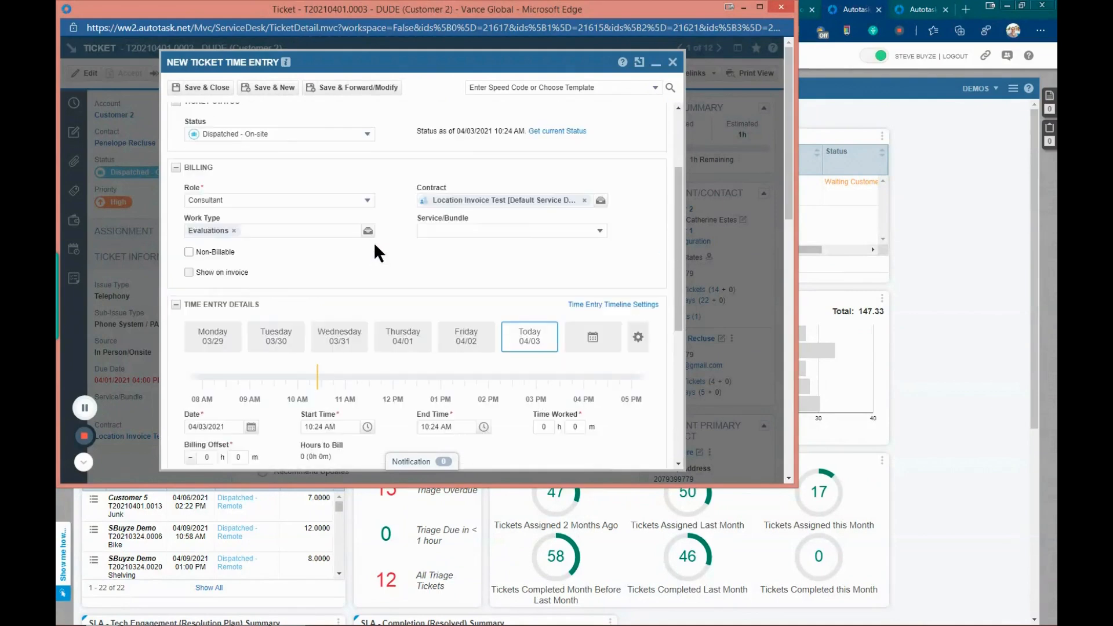
scroll(371, 238, "up", 3)
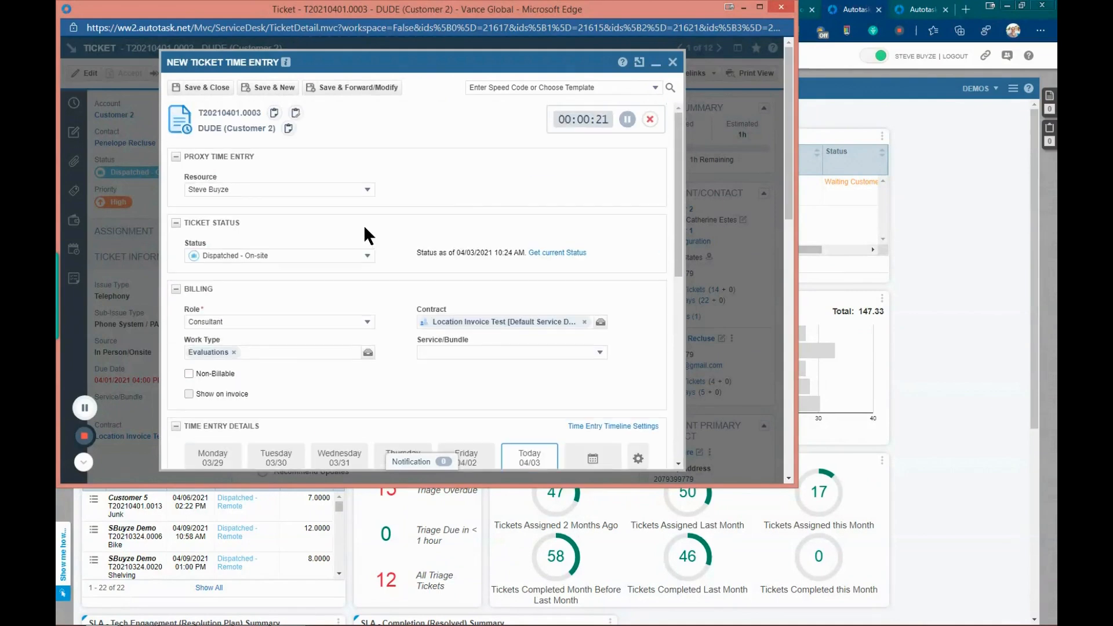
left_click(368, 189)
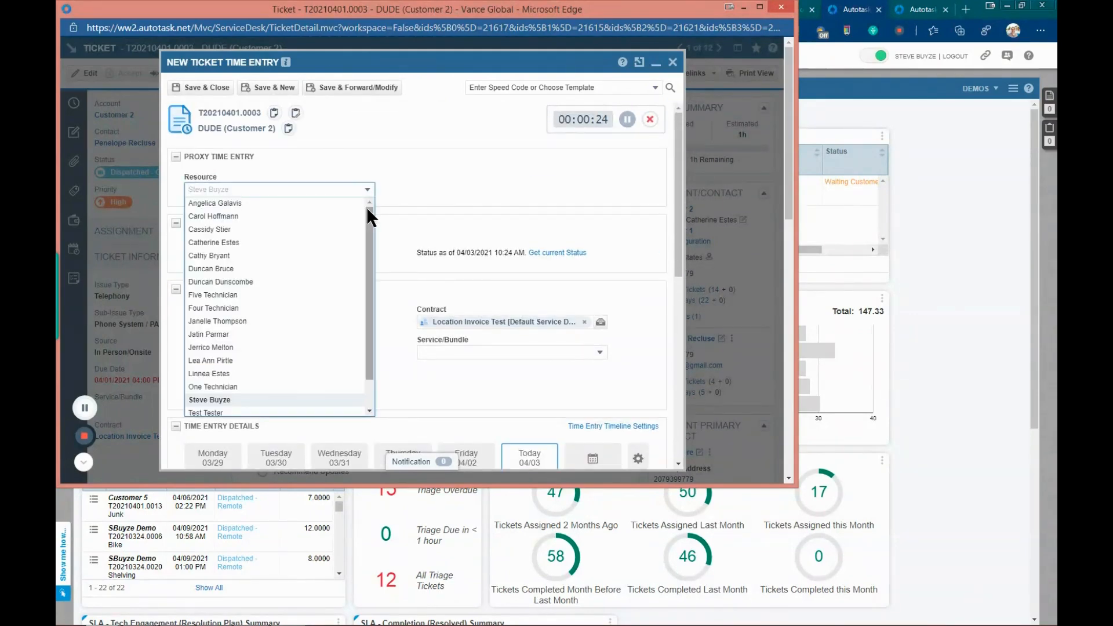
scroll(364, 252, "down", 1)
left_click_drag(365, 254, 361, 313)
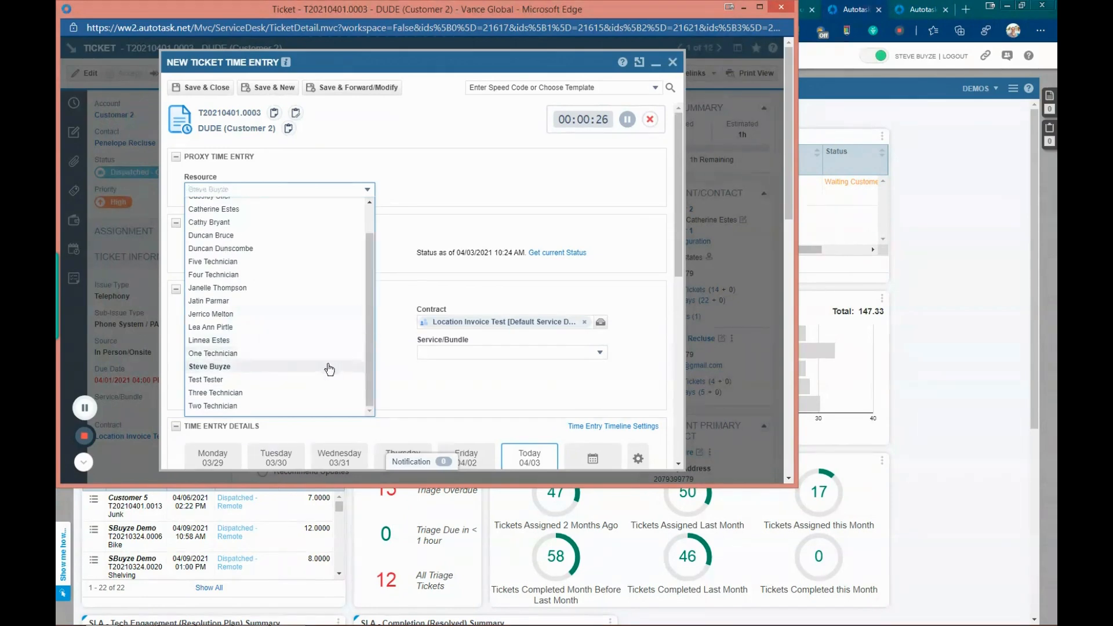
left_click(320, 395)
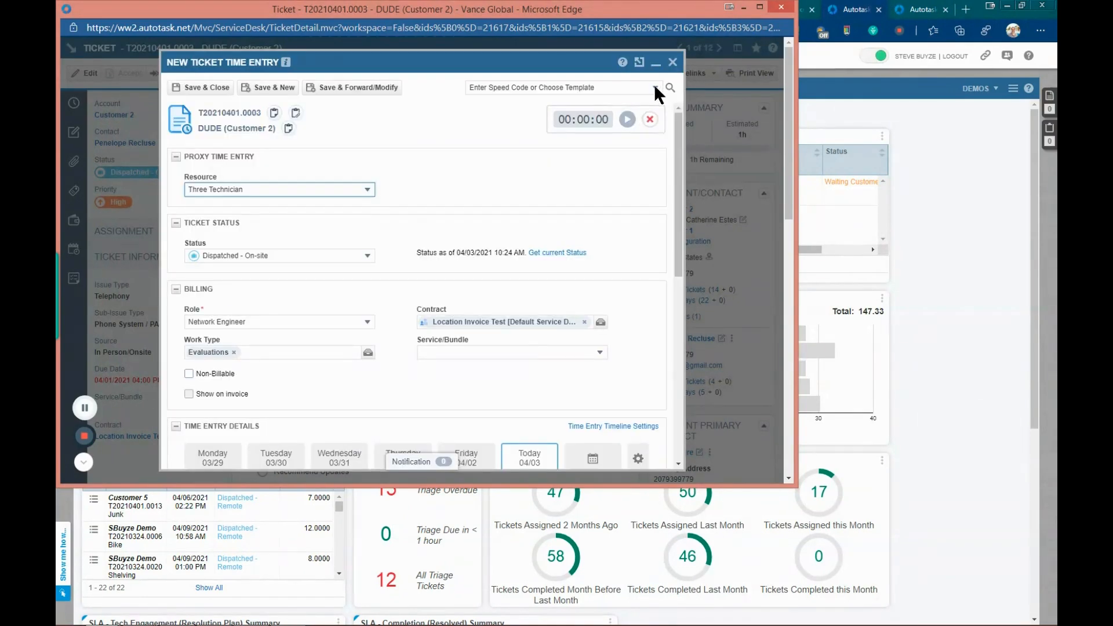
Step: Apply the T1 - Courteous call speed code template to the time entry
left_click(655, 87)
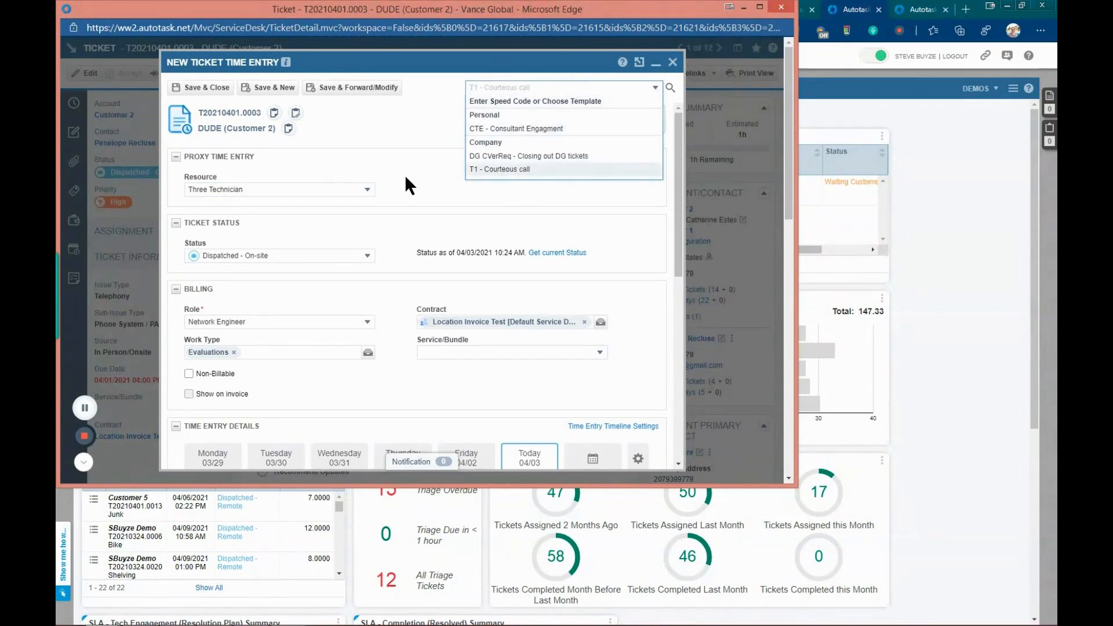
left_click(395, 138)
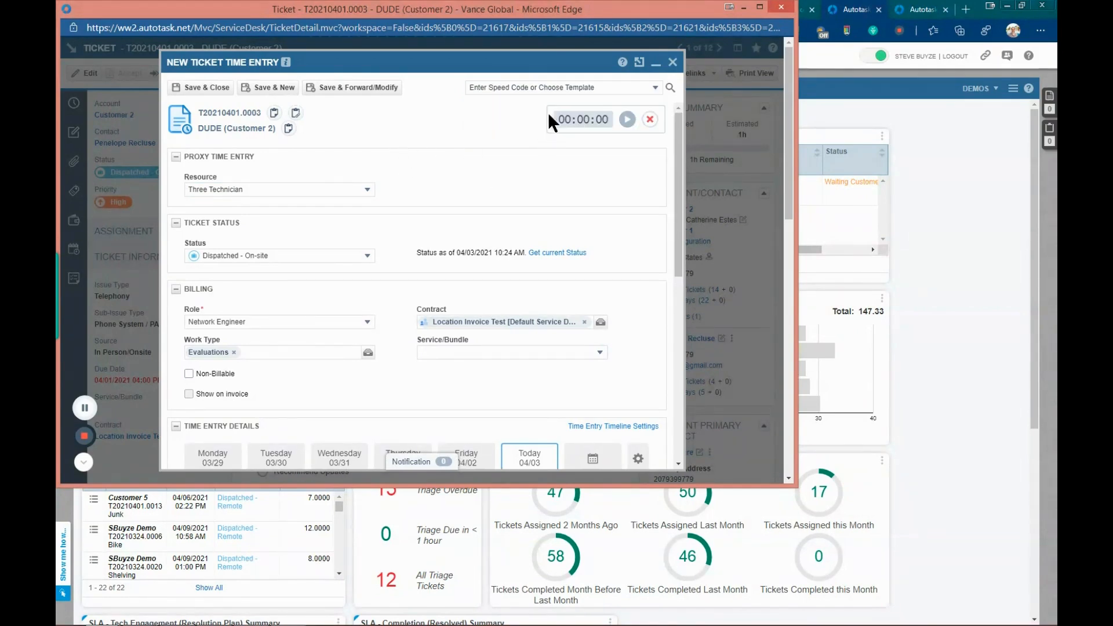
left_click(654, 87)
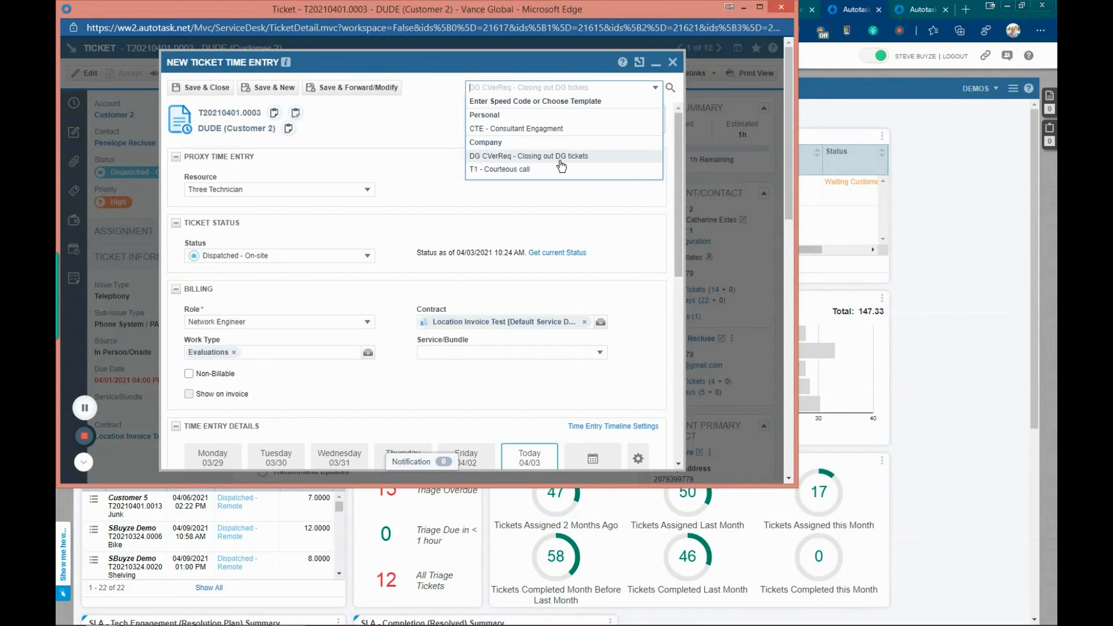
left_click(508, 170)
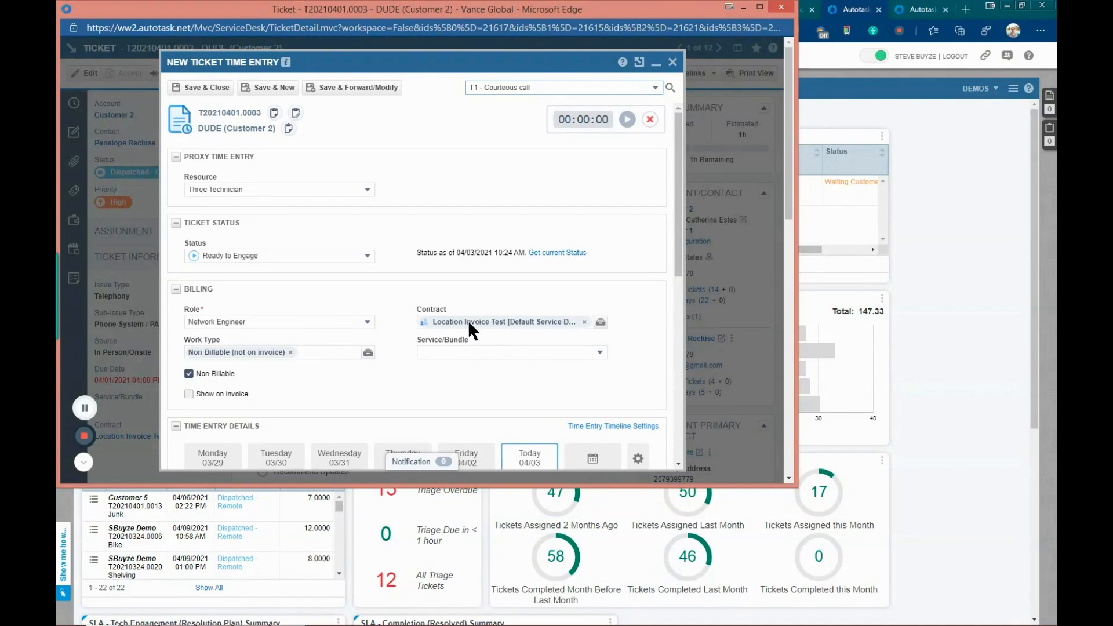
Step: Review the status, billing, time and notes fields of the time entry filled by the template
scroll(367, 336, "down", 1)
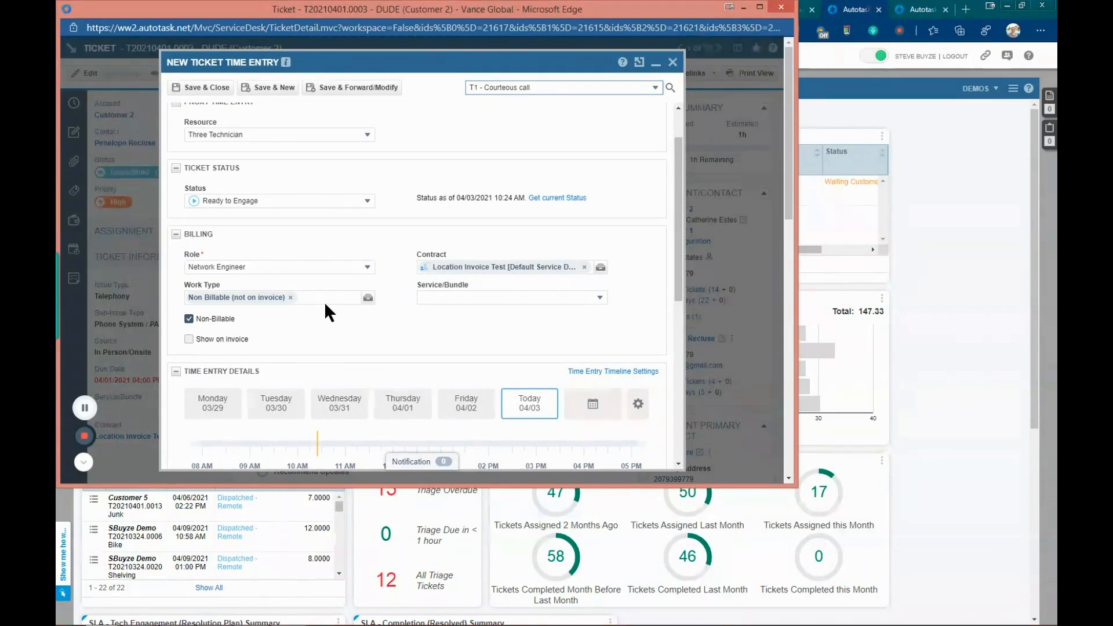
scroll(331, 302, "down", 2)
scroll(336, 310, "down", 1)
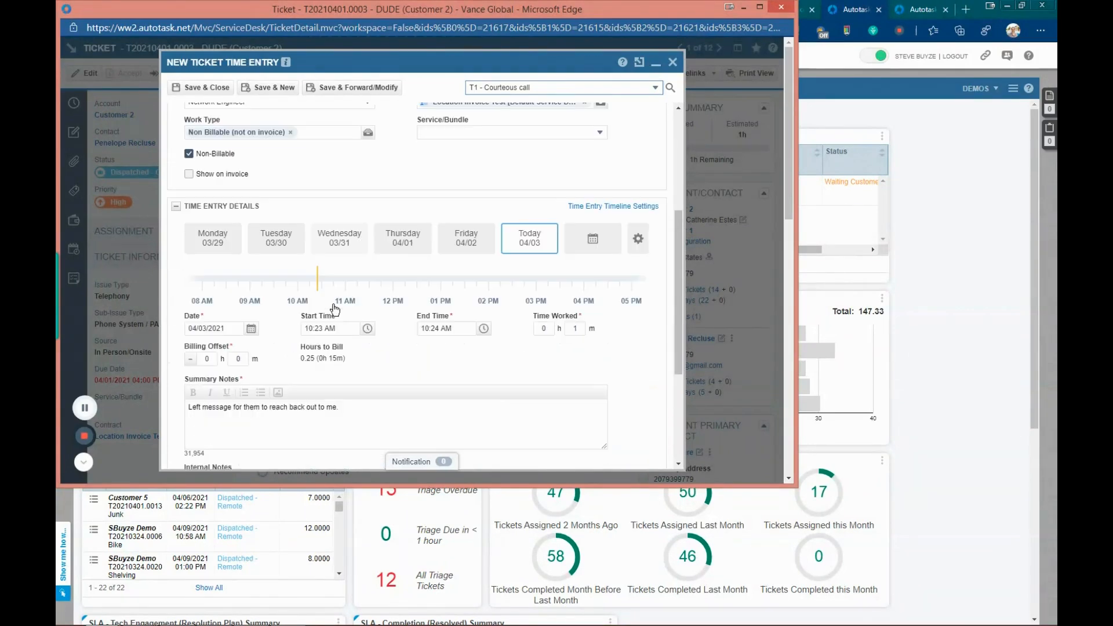
scroll(331, 305, "down", 2)
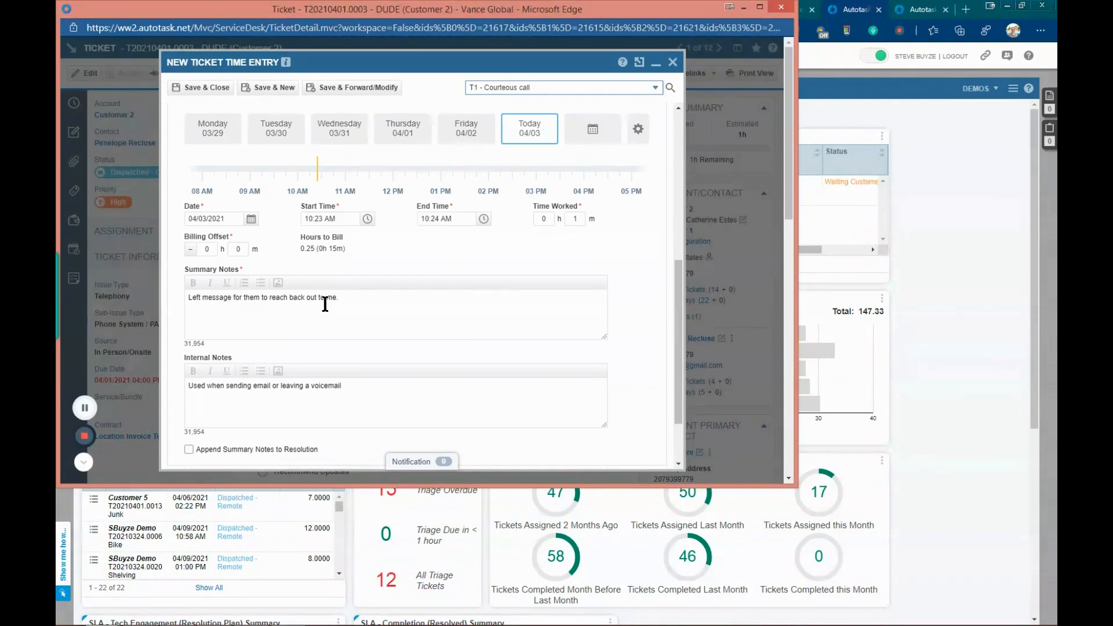
scroll(327, 304, "down", 1)
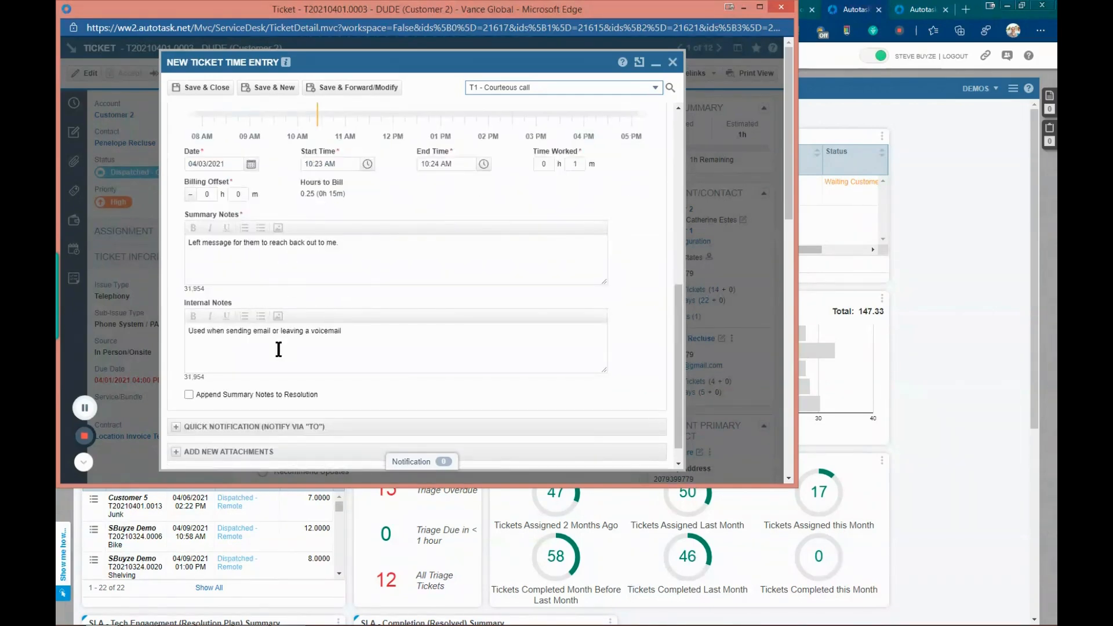
scroll(280, 381, "down", 1)
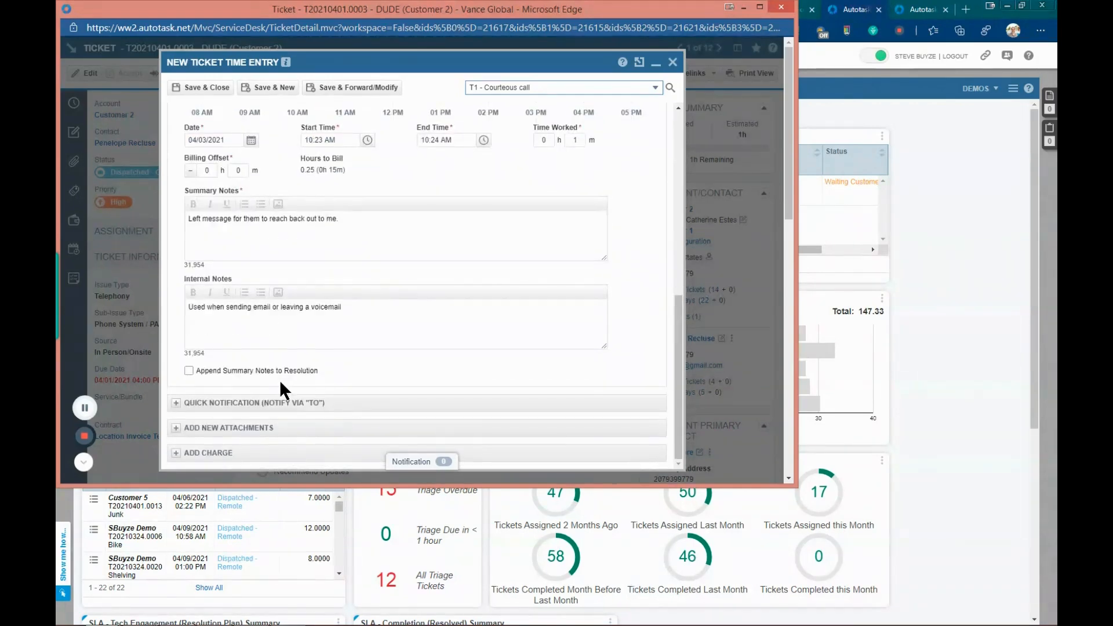
scroll(279, 380, "up", 3)
scroll(283, 384, "up", 3)
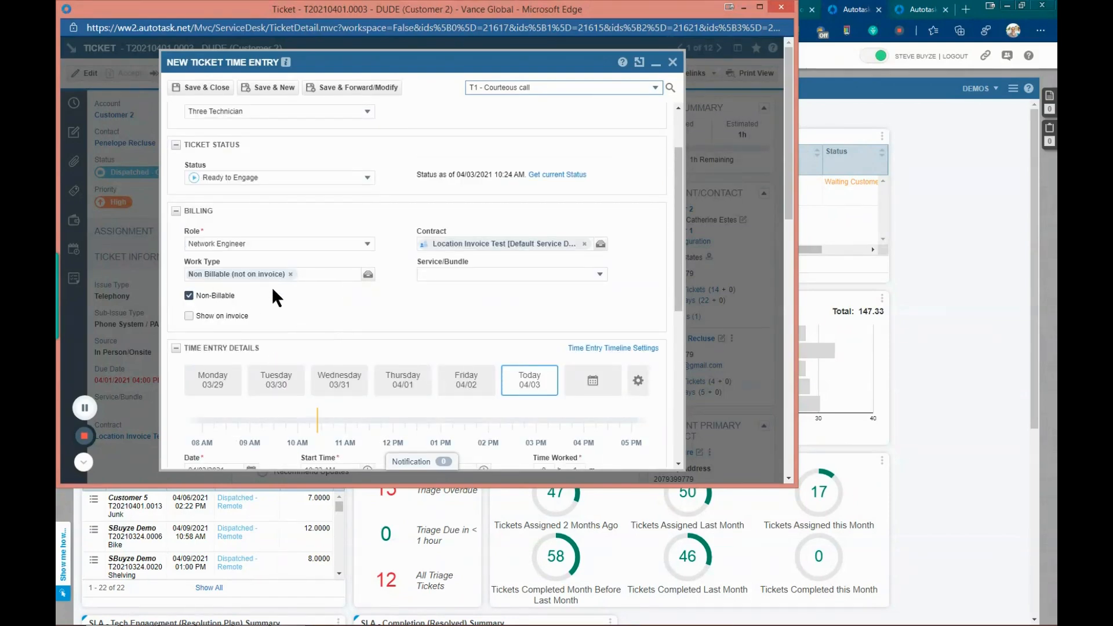
scroll(321, 315, "down", 5)
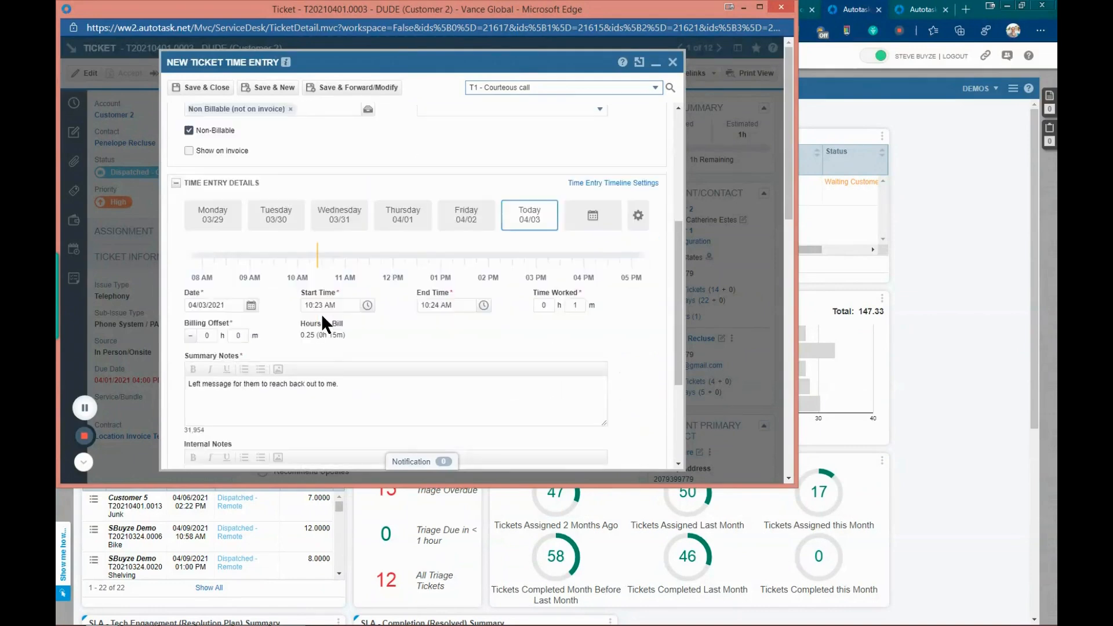
scroll(321, 315, "up", 3)
scroll(322, 316, "up", 3)
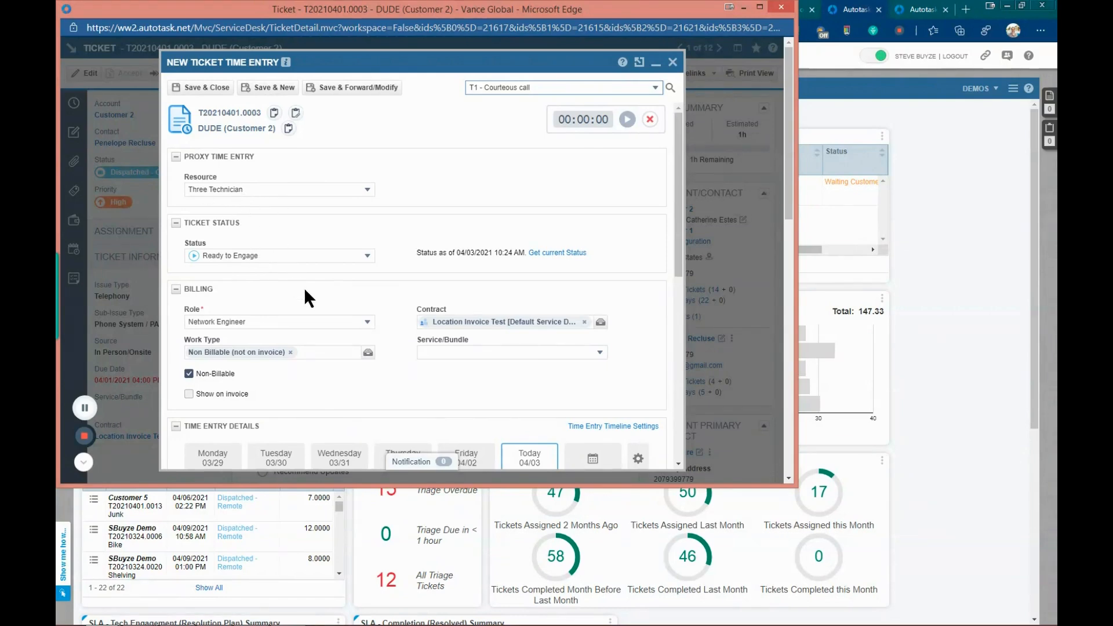
scroll(336, 298, "down", 1)
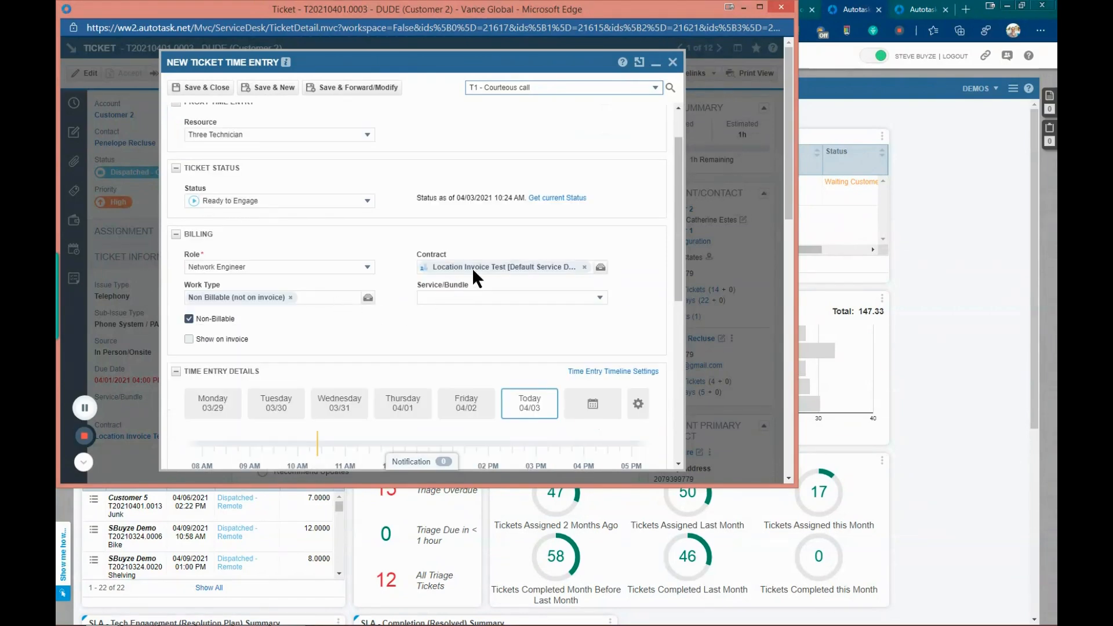
scroll(288, 370, "down", 3)
scroll(288, 370, "down", 3)
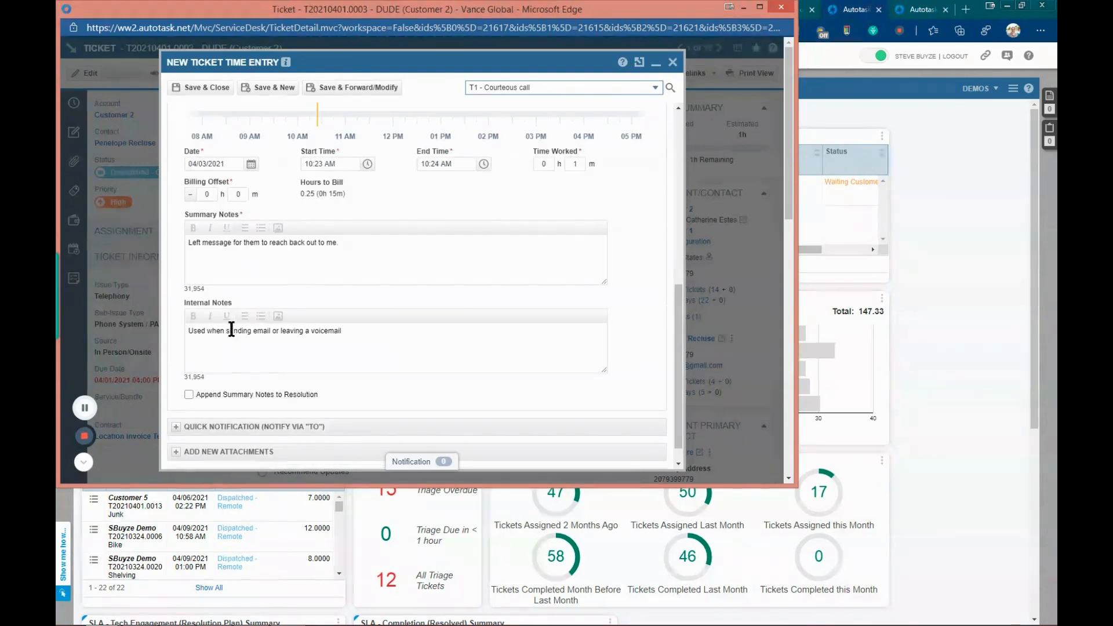
scroll(260, 364, "down", 1)
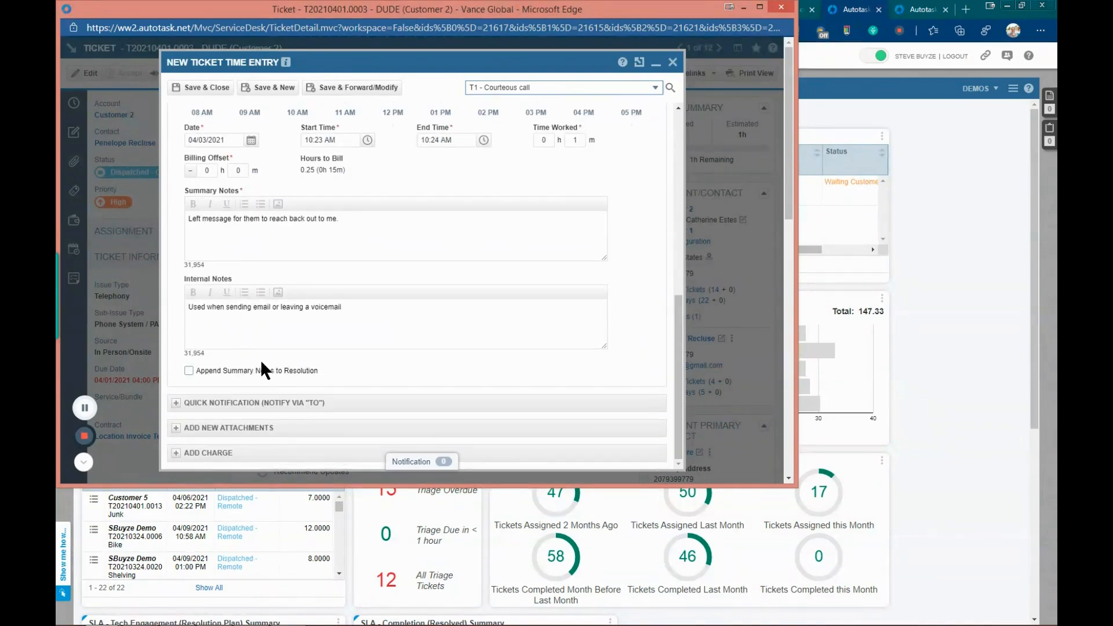
scroll(259, 360, "up", 7)
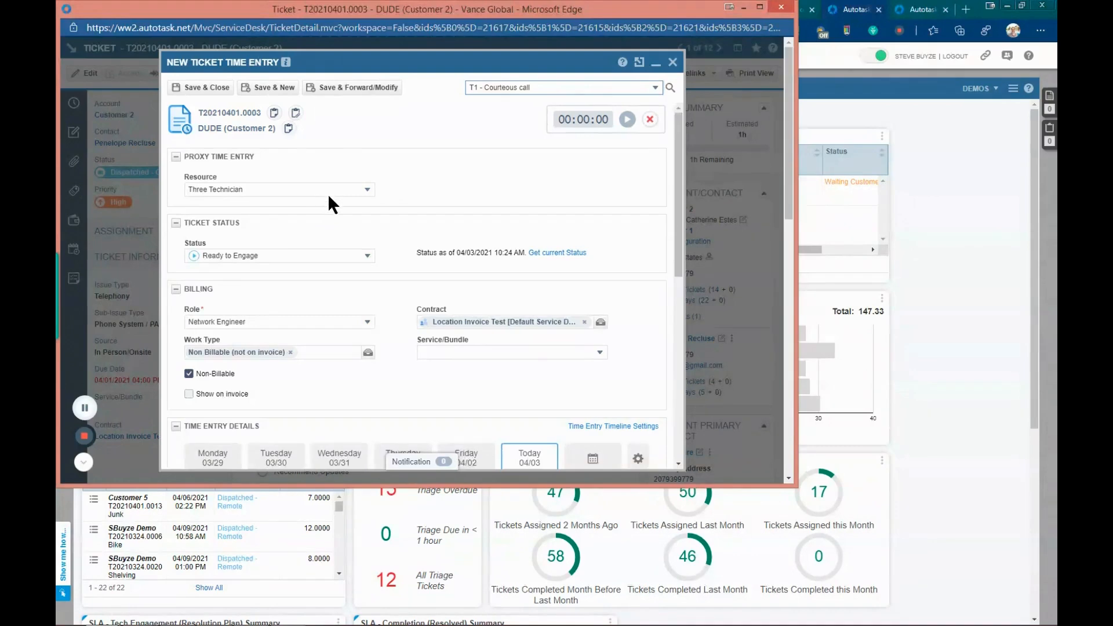